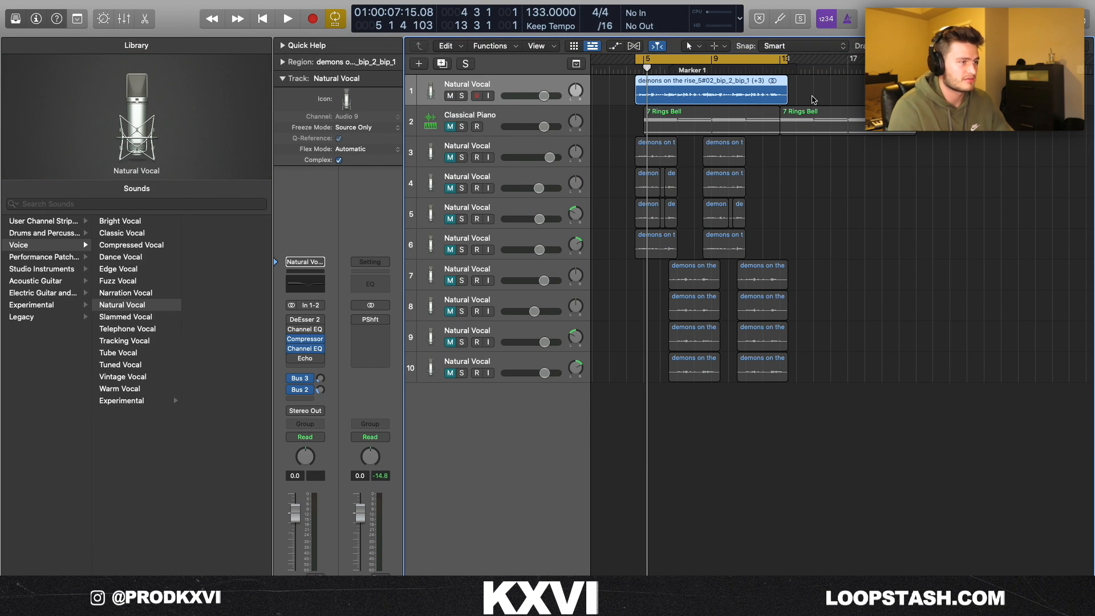
Play the lead vocal on track 1 and open the first 7 Rings Bell region of the Classical Piano track for note viewing
key(space)
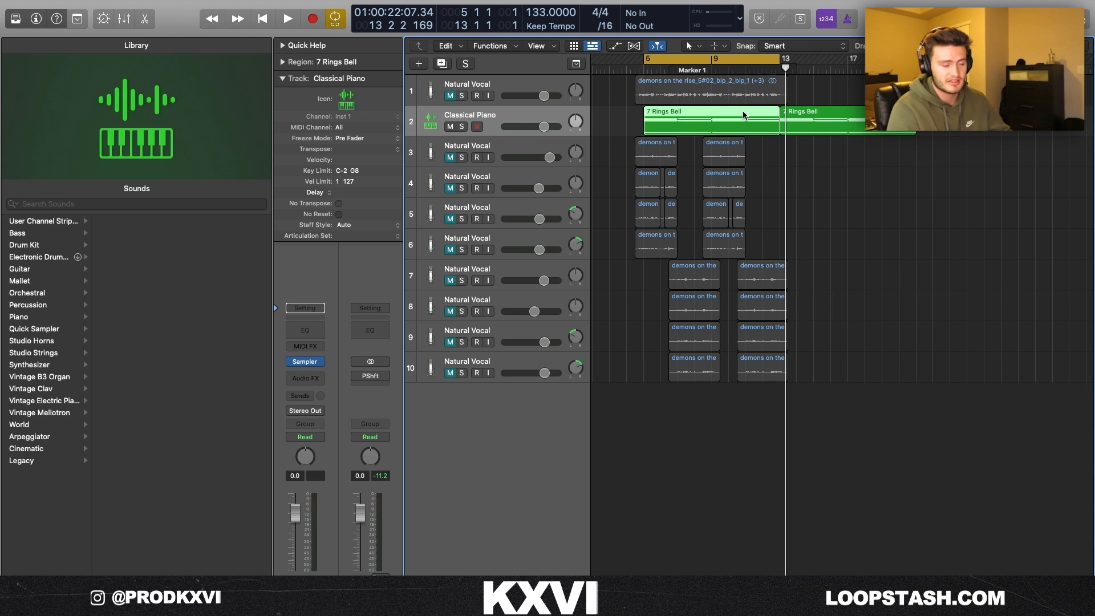
double_click(743, 115)
click(659, 424)
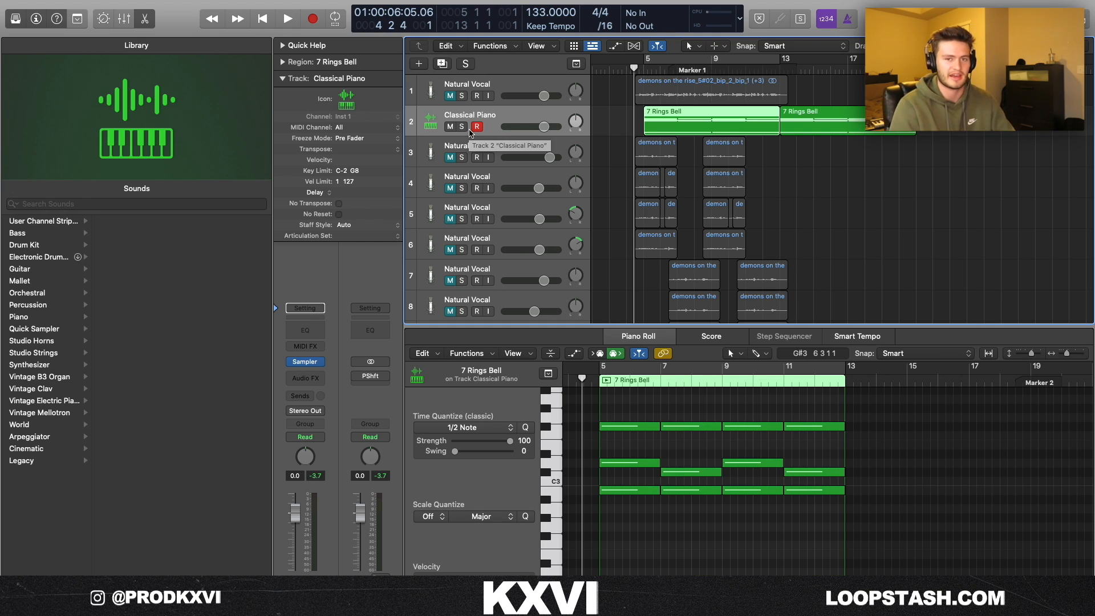
Unmute and solo the Natural Vocal on track 3
click(425, 149)
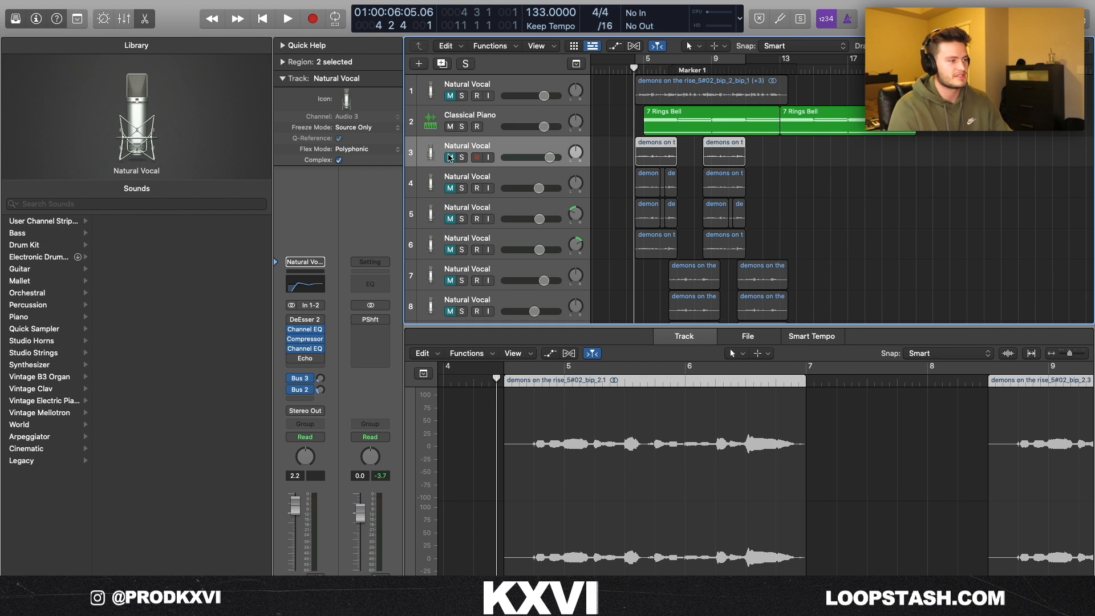
click(450, 157)
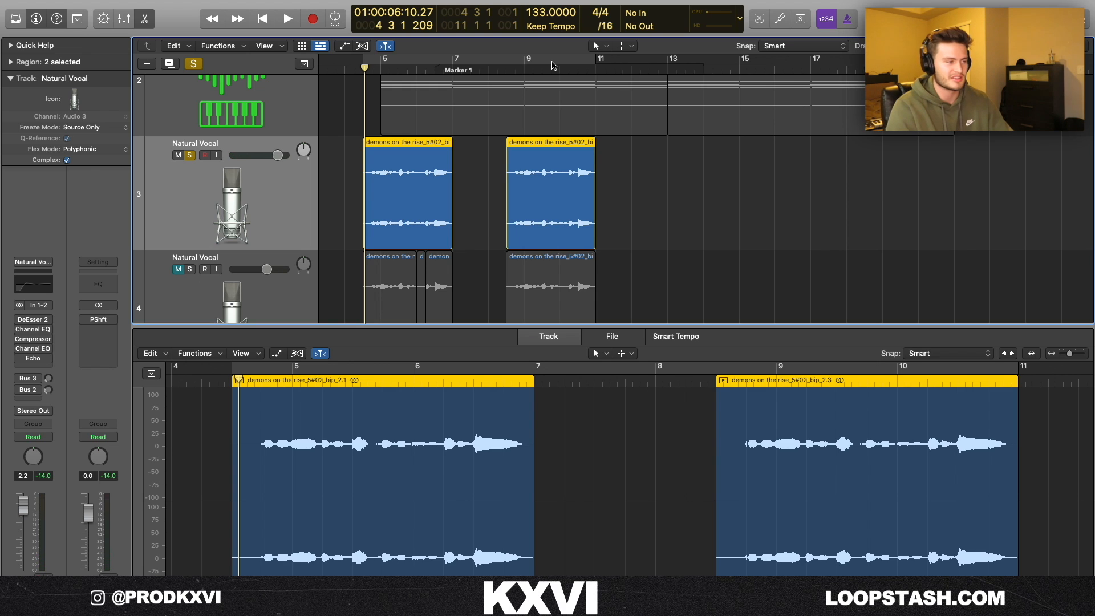
key(z)
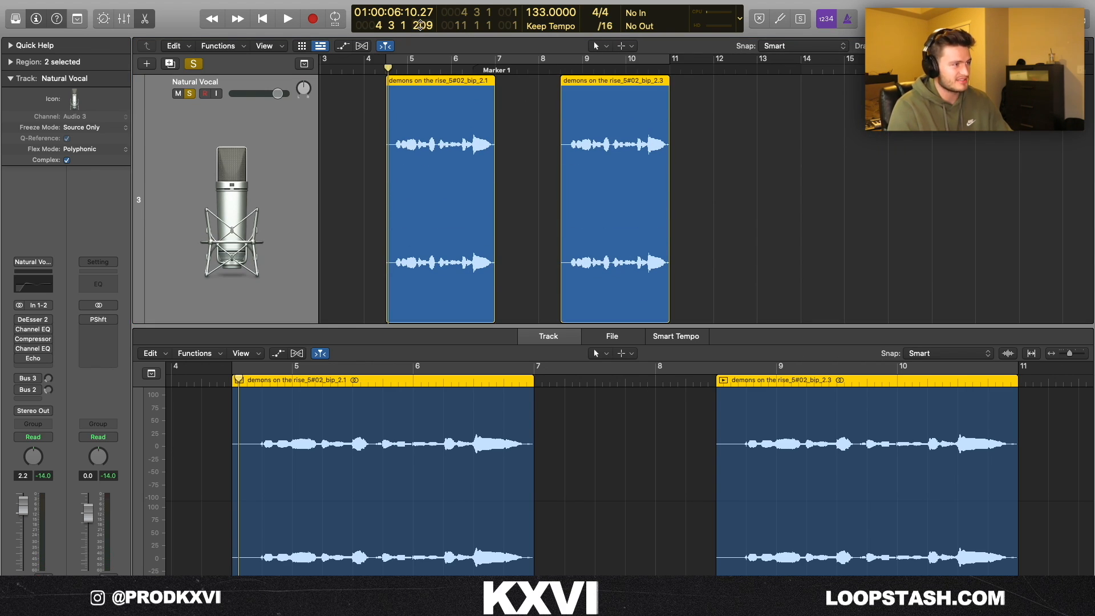
Show Flex editing and set the track 3 vocal's flex mode to Flex Pitch
click(363, 46)
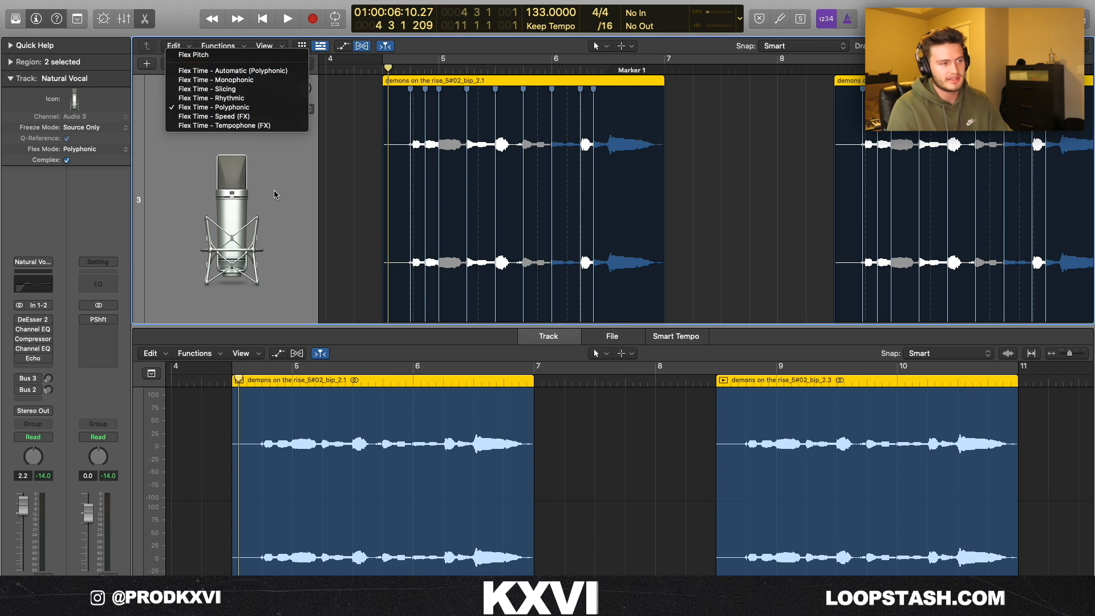
click(276, 194)
click(190, 110)
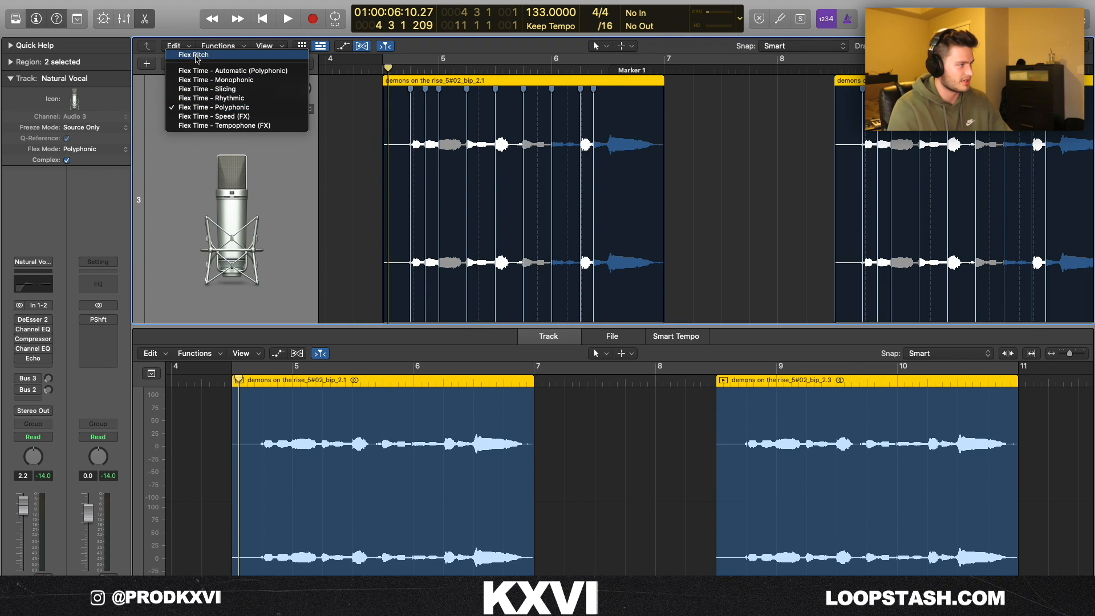
click(197, 55)
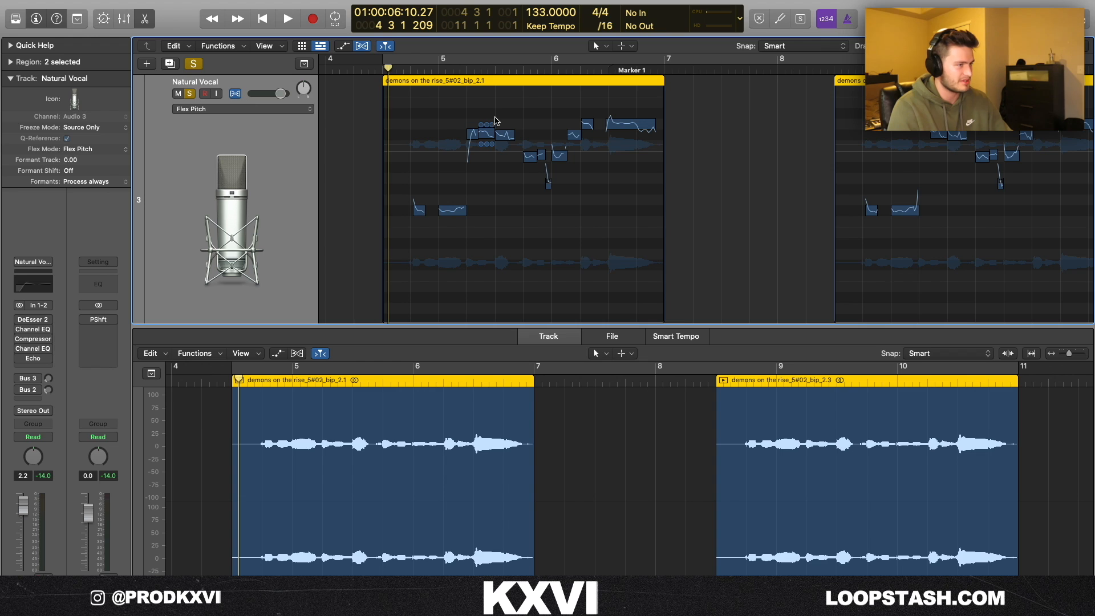
Set the detected notes of the first vocal region on track 3 to perfect pitch and shift one note's pitch by hand
key(super+Right)
key(super+Right)
drag(418, 113, 806, 246)
right_click(779, 122)
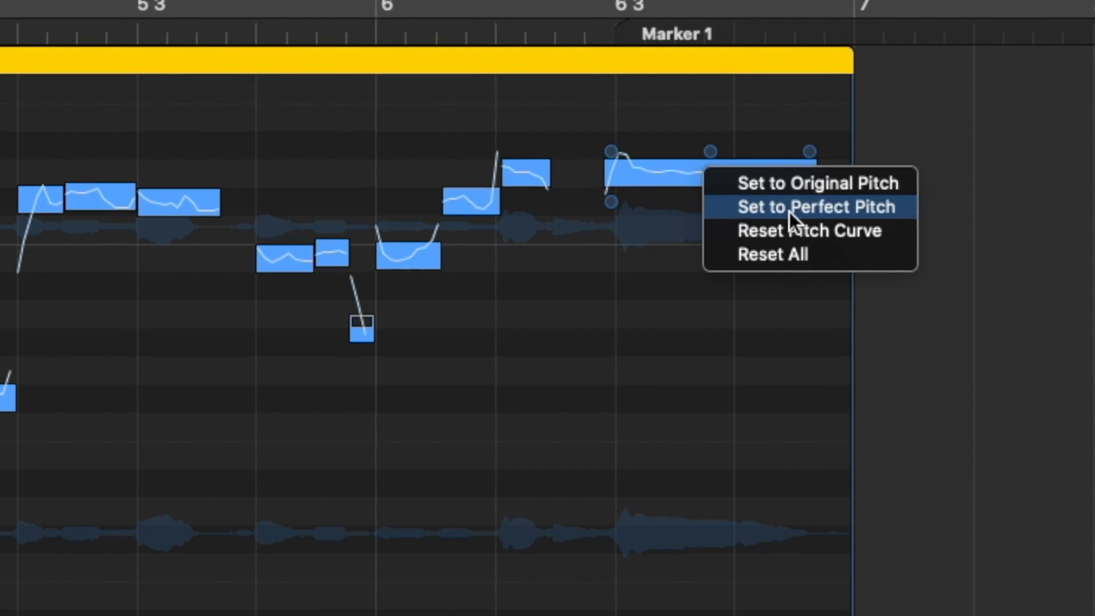
click(785, 208)
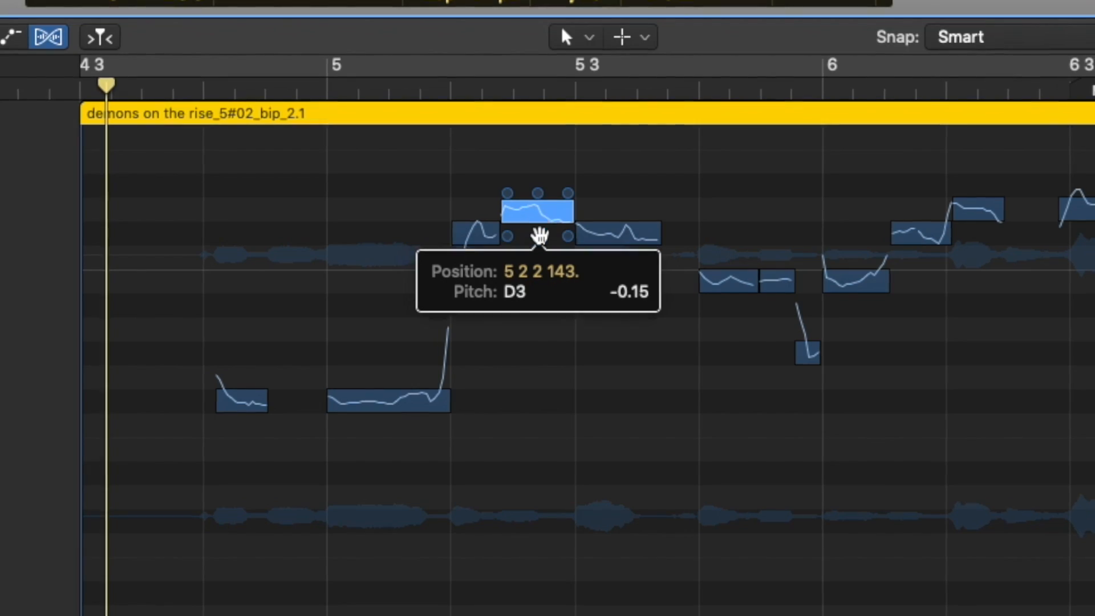
drag(583, 124, 583, 136)
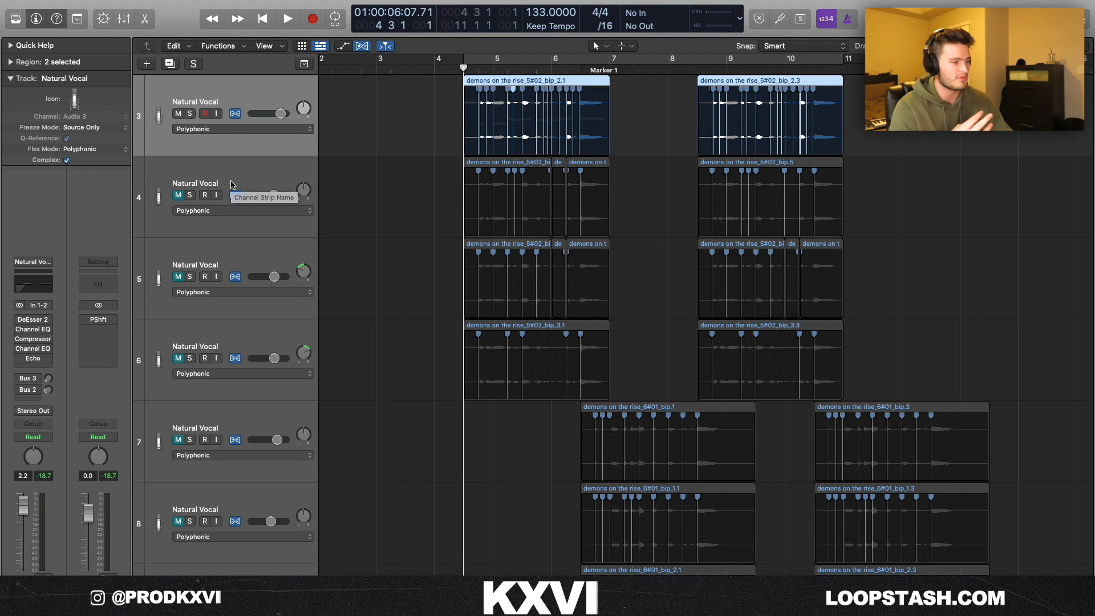
Solo the Natural Vocal tracks 4 to 6 alongside track 3
scroll(171, 245, down, 2)
scroll(168, 268, up, 4)
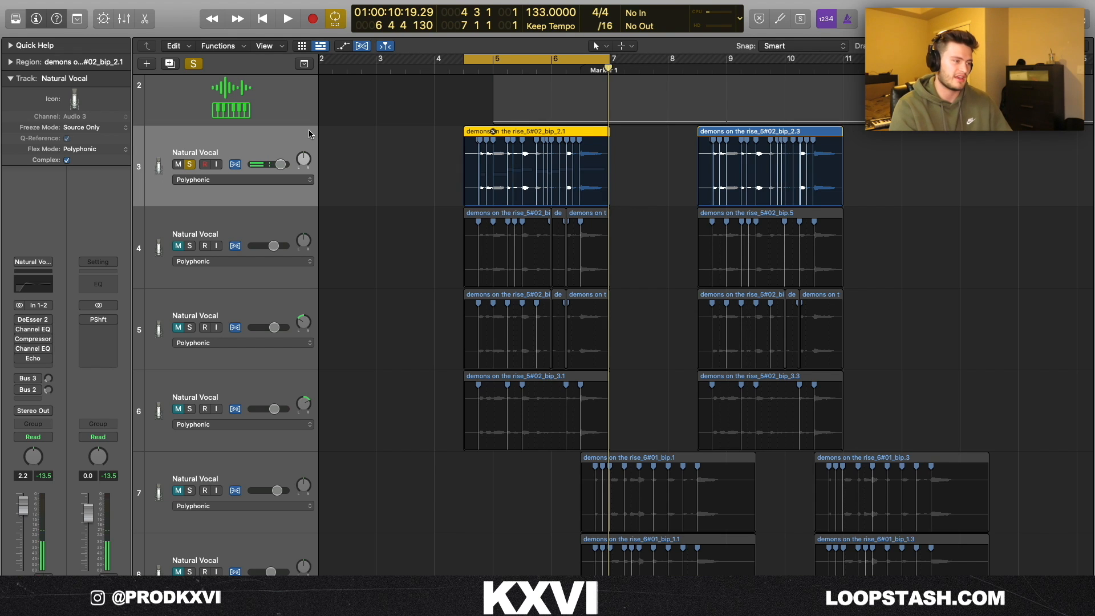
click(189, 246)
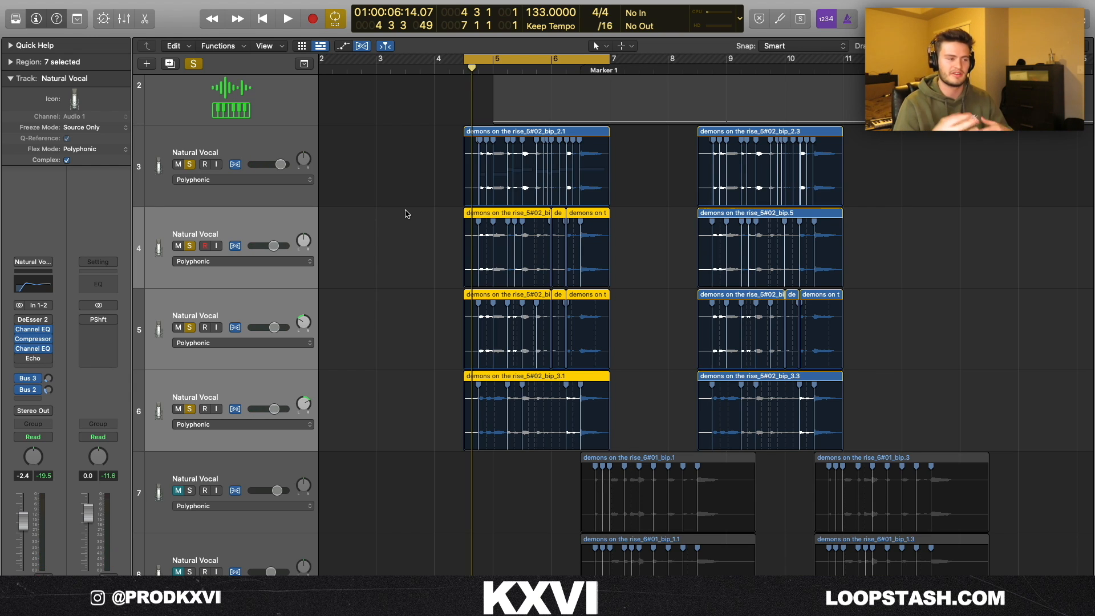
Examine the effect chain and sends on track 4 and the panning of vocal tracks 5 and 6
click(261, 136)
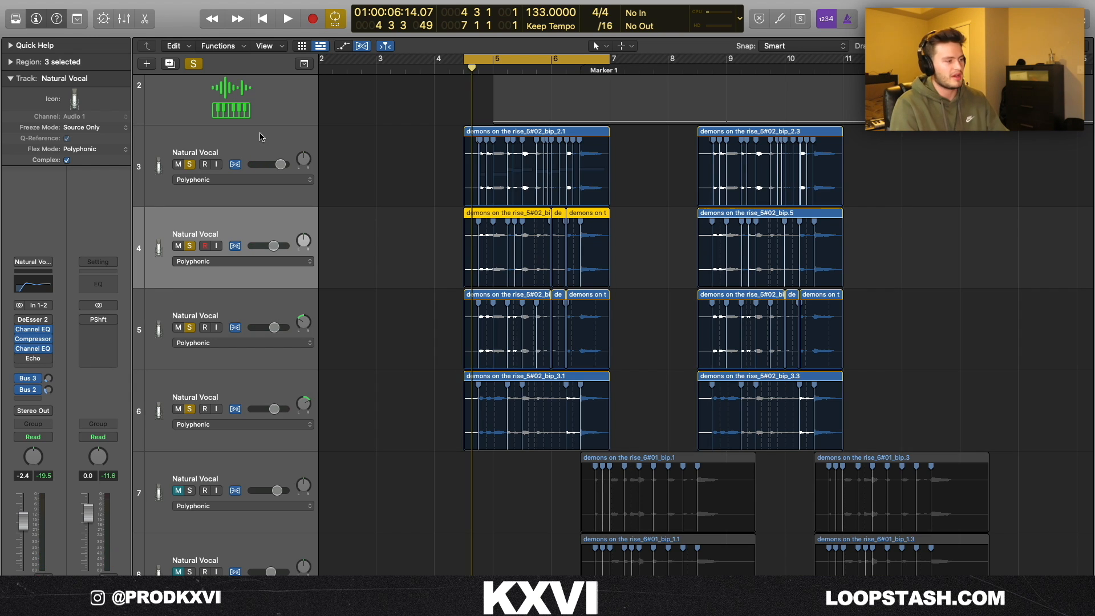
click(48, 320)
click(25, 394)
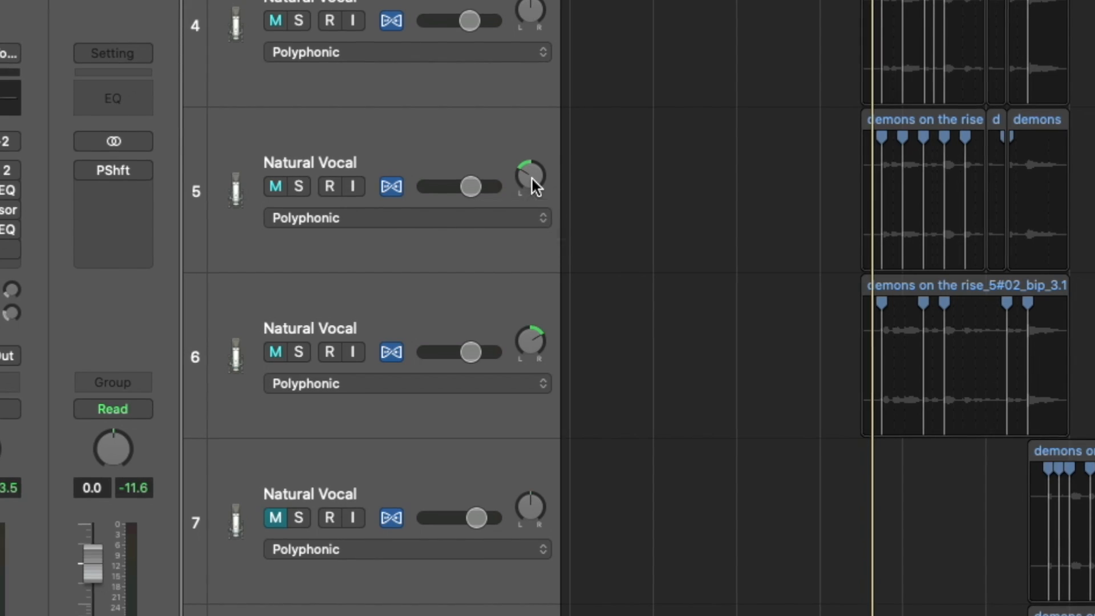
click(304, 325)
click(303, 405)
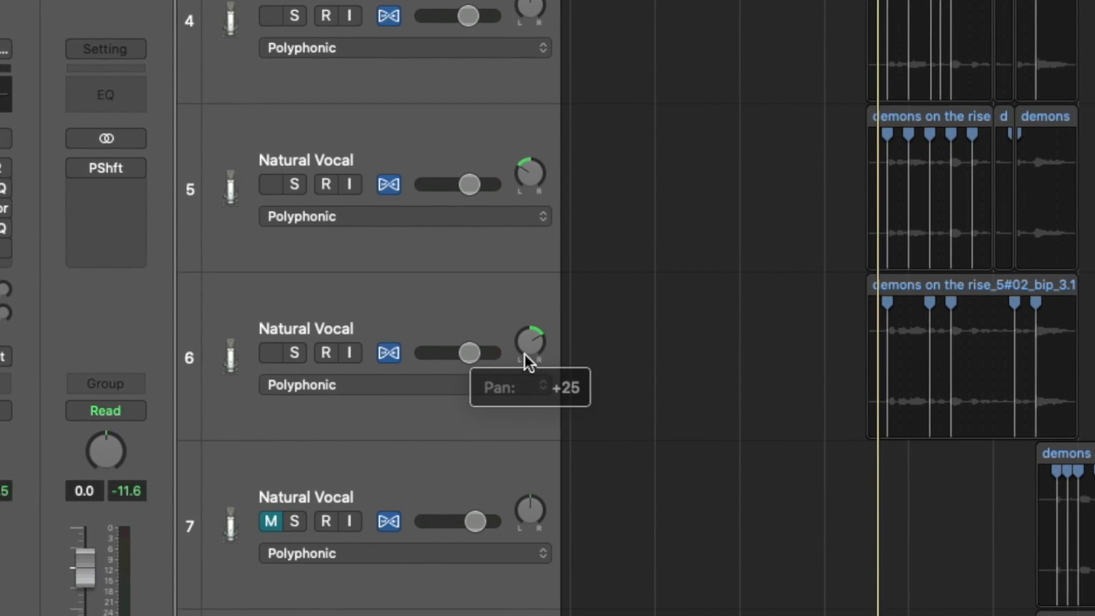
click(465, 16)
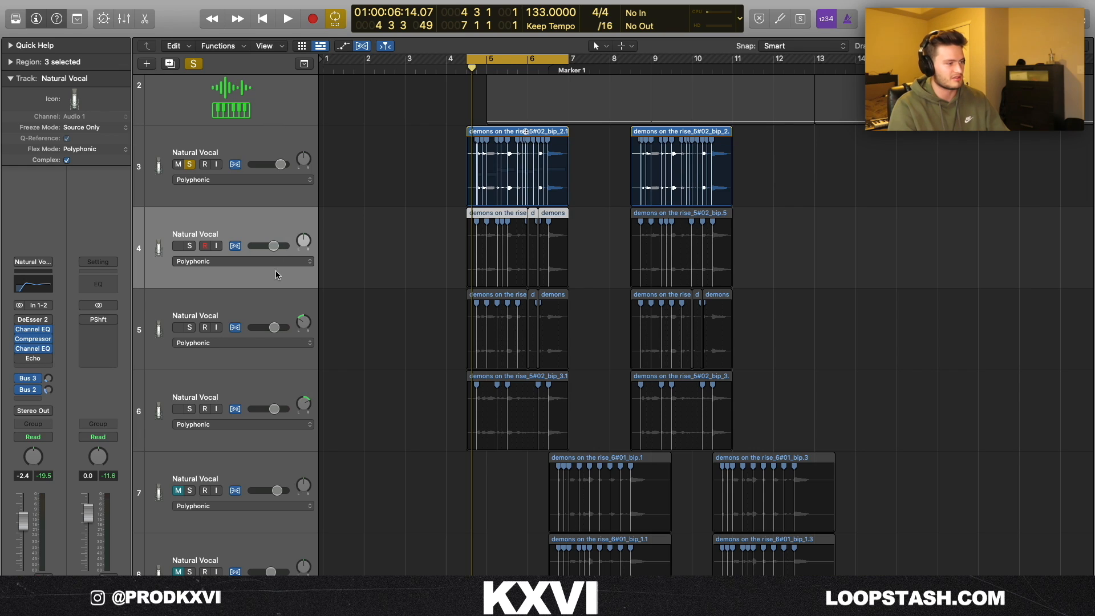
Solo vocal tracks 4 to 10 and turn off the cycle range
shift+click(192, 392)
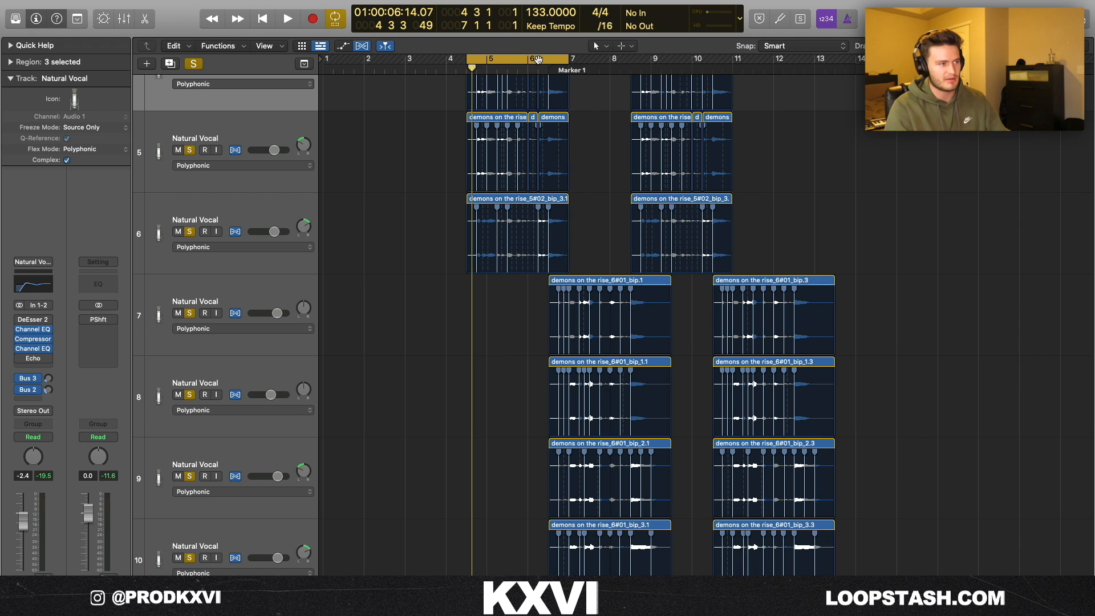
click(539, 59)
Move the playhead to 4 3 1 at the start of the first vocal regions and play the soloed vocal harmonies
drag(475, 68, 467, 68)
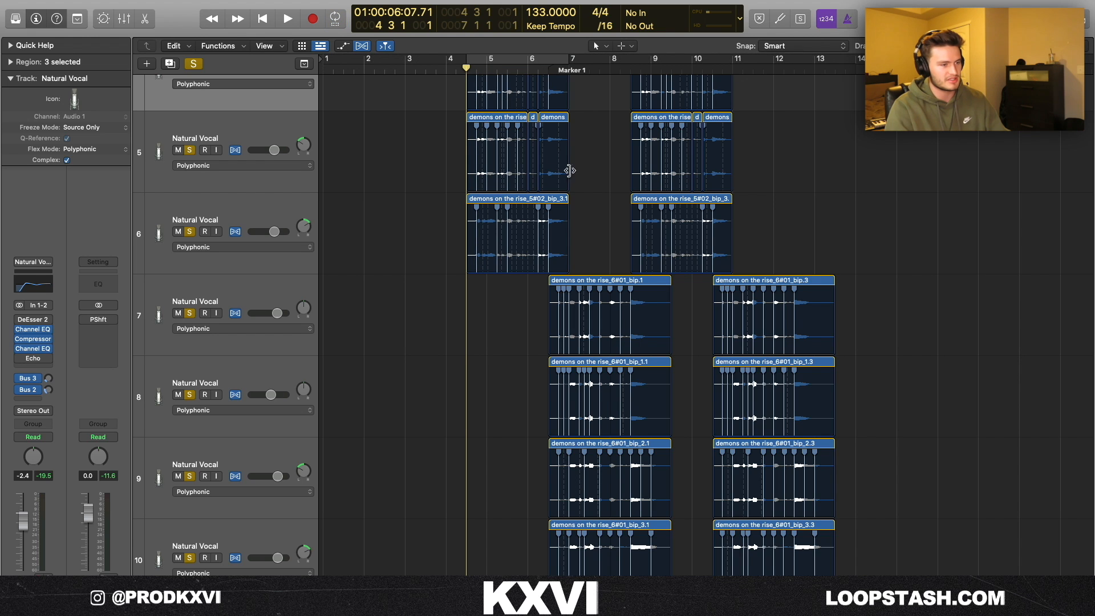
key(super+Right)
key(super+Right)
key(super+Right)
key(super+Right)
key(super+Right)
key(super+Left)
key(super+Left)
key(super+Left)
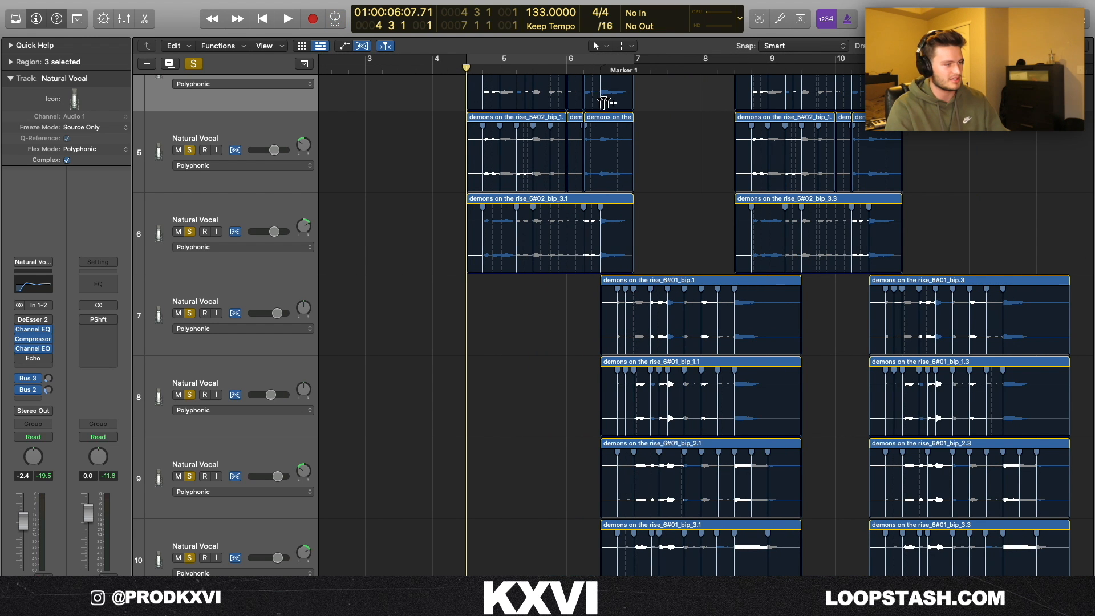
key(space)
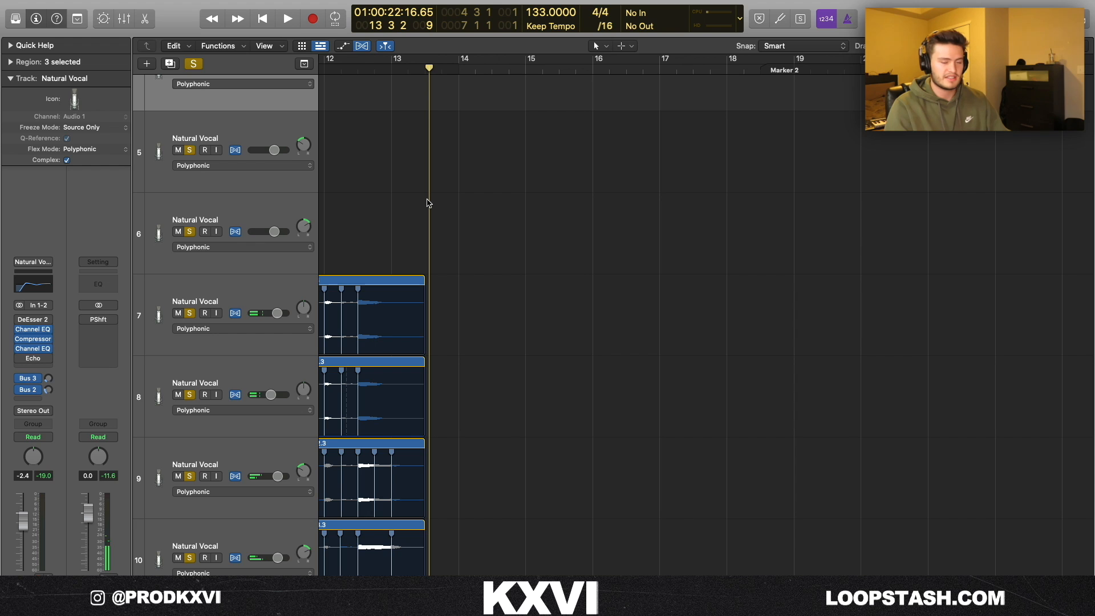
Examine the volume and pan settings of the second group of vocal harmonies on tracks 7 to 10
scroll(430, 206, left, 10)
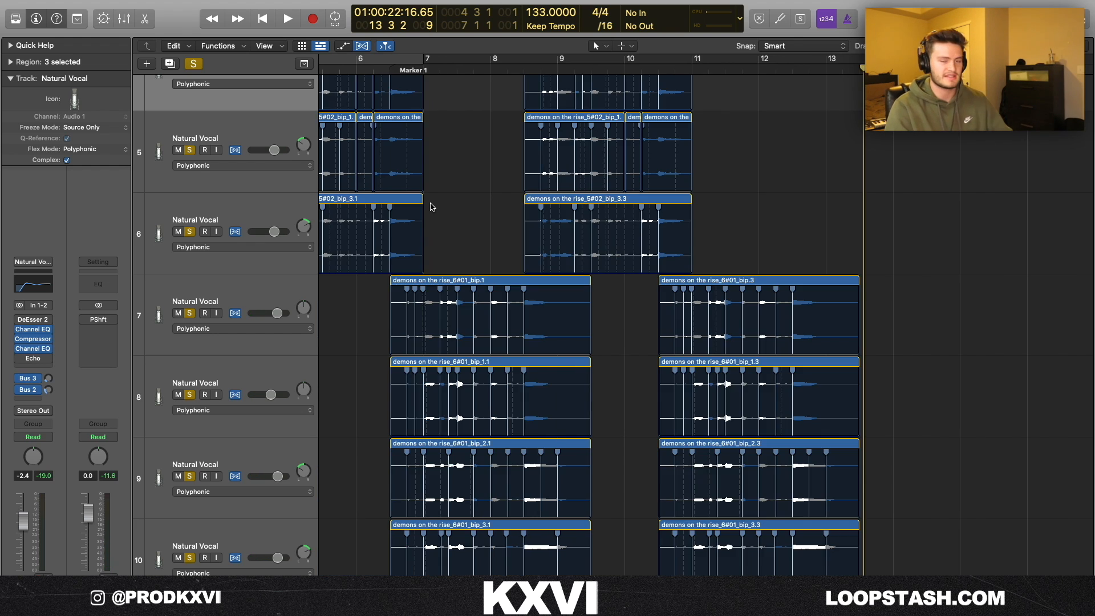
scroll(431, 207, left, 2)
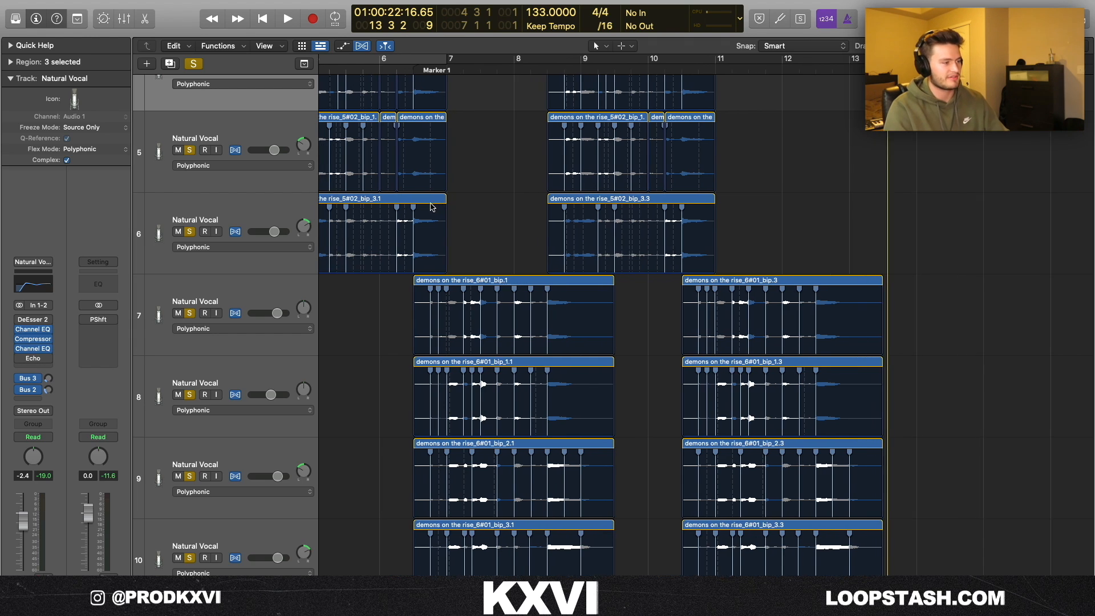
click(306, 339)
click(271, 398)
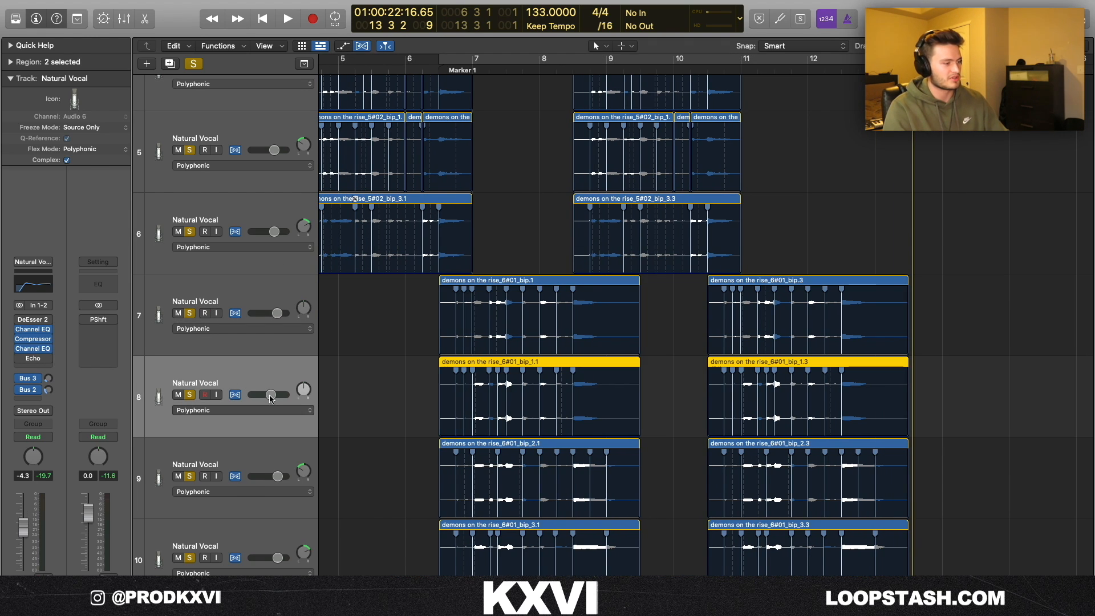
click(286, 507)
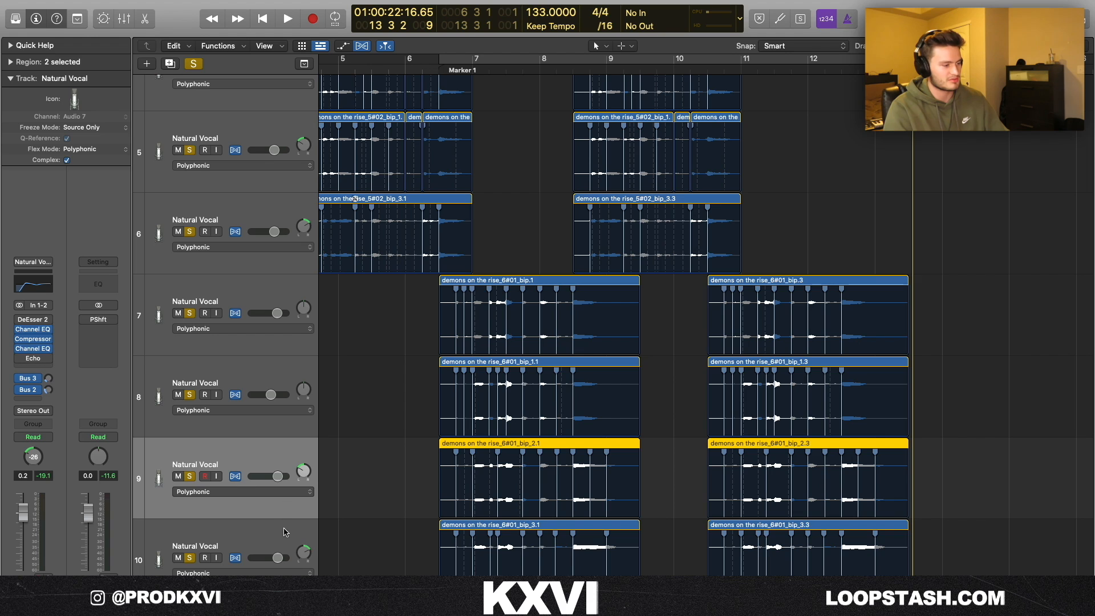
click(283, 530)
click(290, 505)
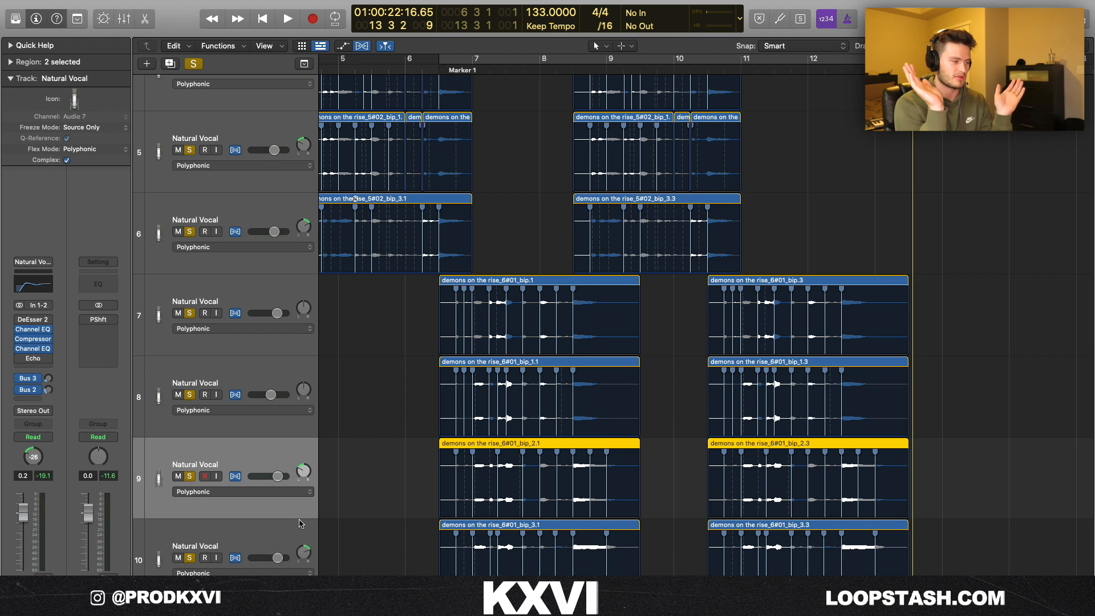
Choose the Natural Vocal preset from the Voice category for the vocal on track 3
key(super+Up)
key(super+Up)
key(super+Up)
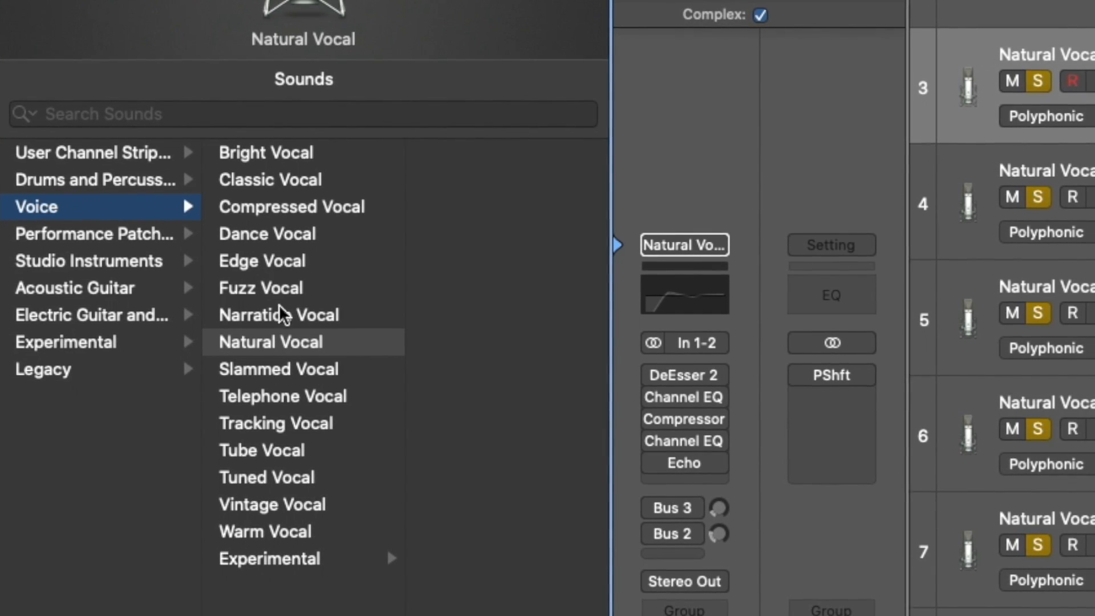
click(245, 343)
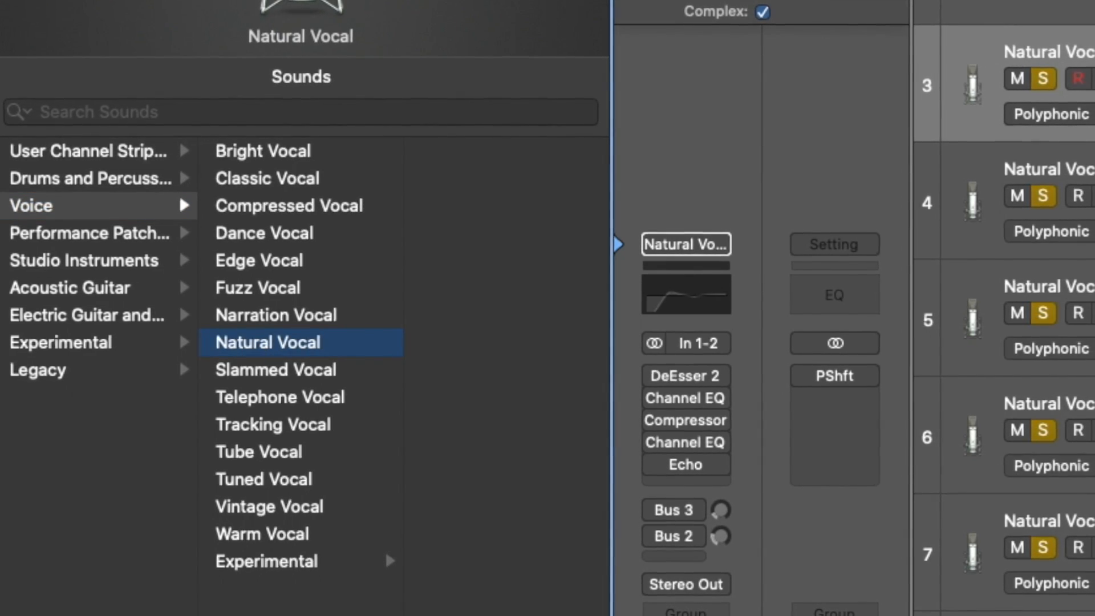
Solo the Classical Piano together with vocal tracks 3 to 10 and play them back
click(467, 230)
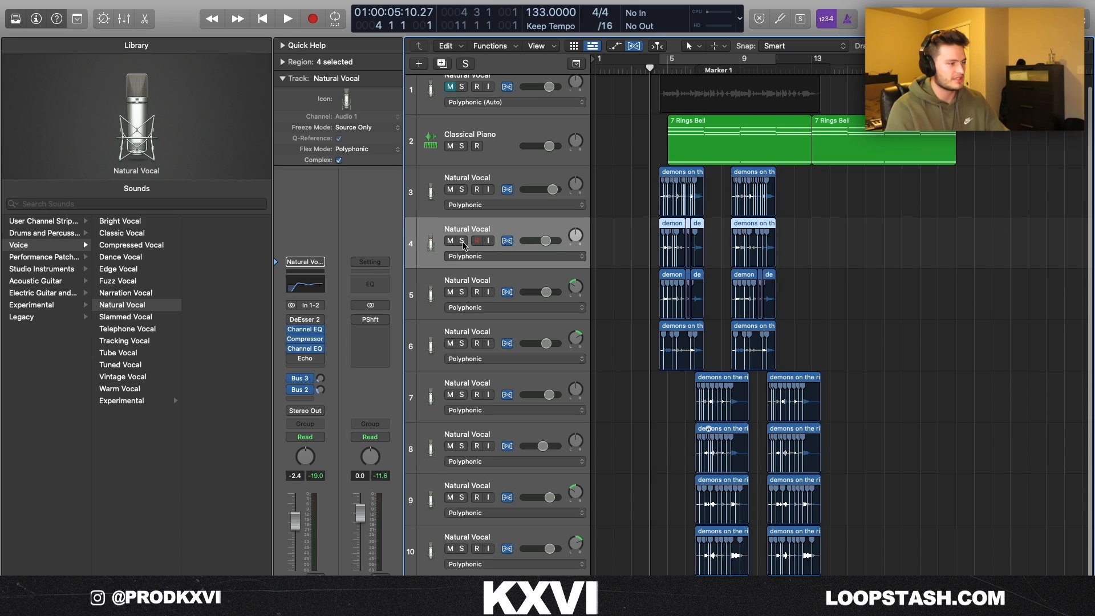
click(462, 241)
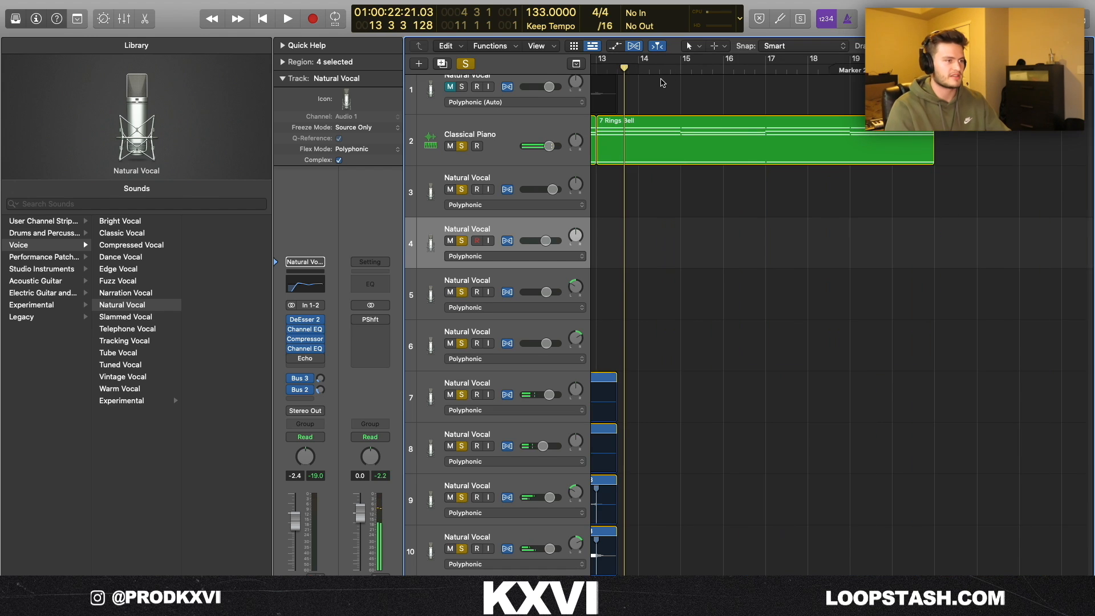
Clear the solo on all tracks
scroll(660, 83, left, 10)
scroll(660, 83, down, 8)
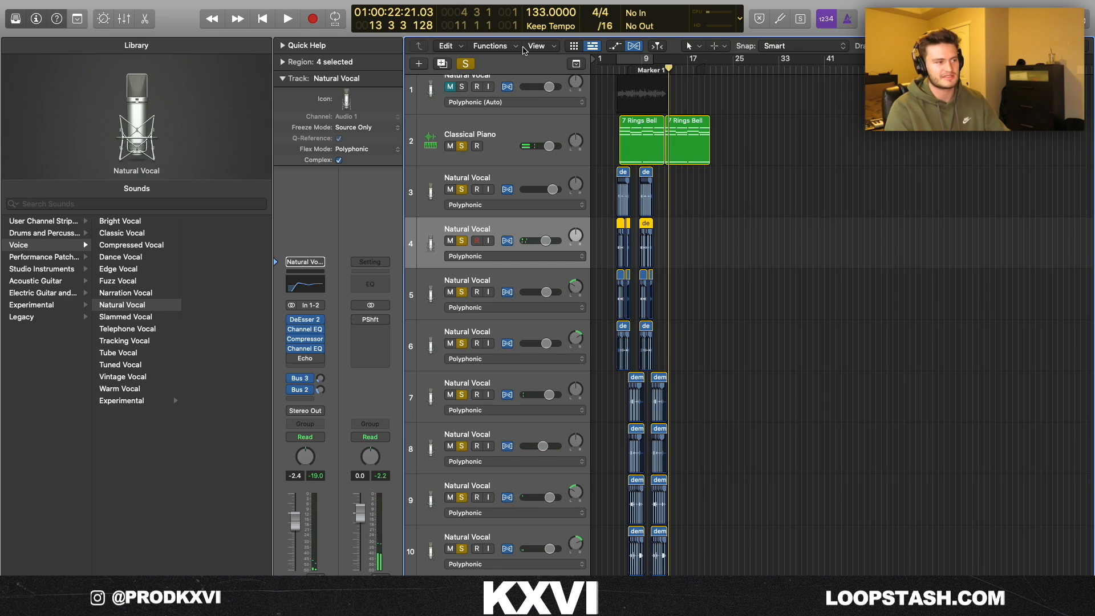
click(465, 64)
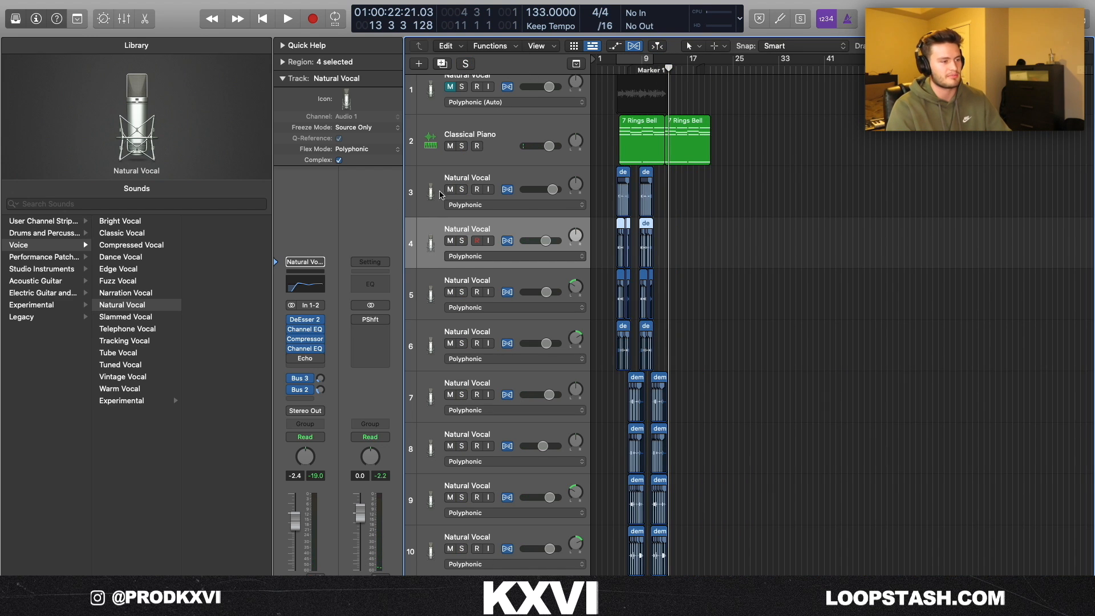
Mute vocal tracks 3 to 10 and solo the Natural Vocal on track 1
drag(450, 190, 464, 549)
scroll(463, 83, up, 2)
click(463, 98)
Select the vocal region on track 1 and shorten its end
mouse_move(716, 83)
mouse_down()
mouse_move(643, 87)
mouse_move(669, 97)
mouse_up()
click(637, 60)
drag(670, 97, 653, 98)
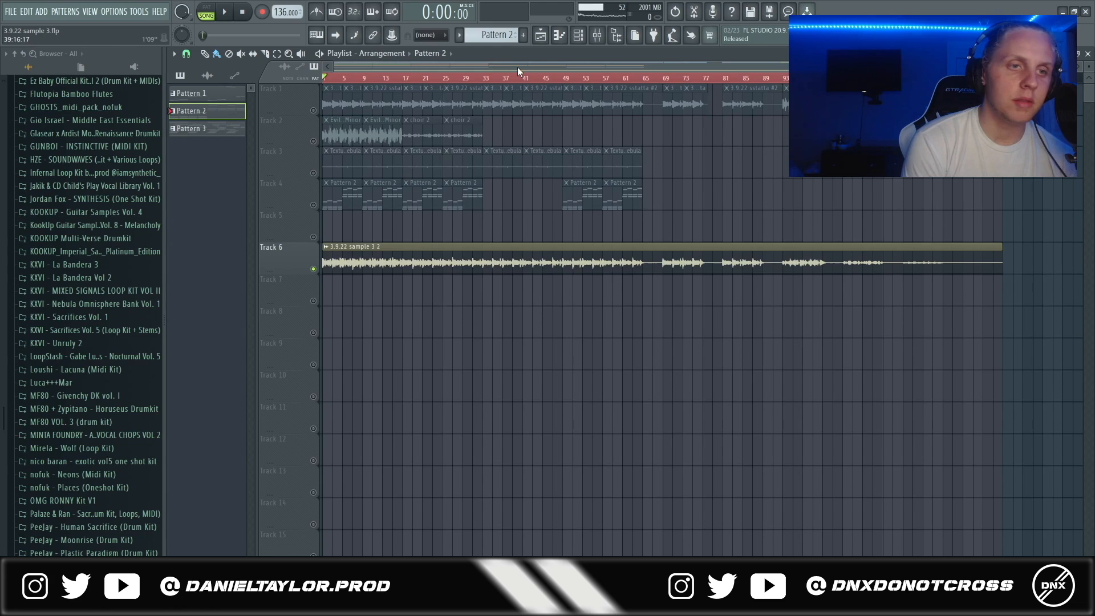
In FL Studio, open the channel settings of the 3.9.22 sample 3 2 audio clip on Track 6
double_click(423, 255)
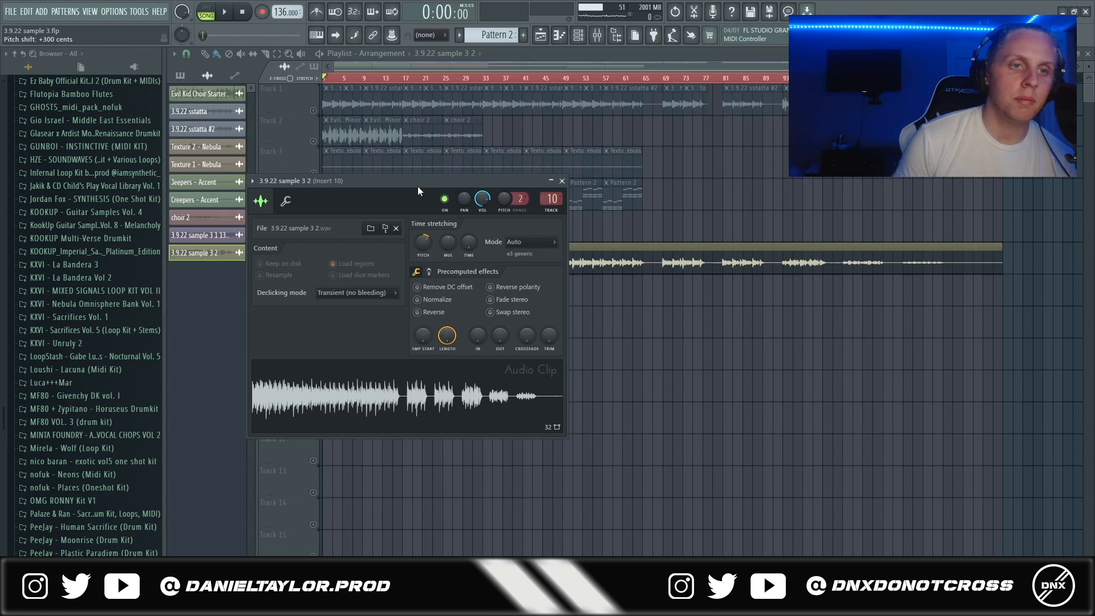
click(497, 60)
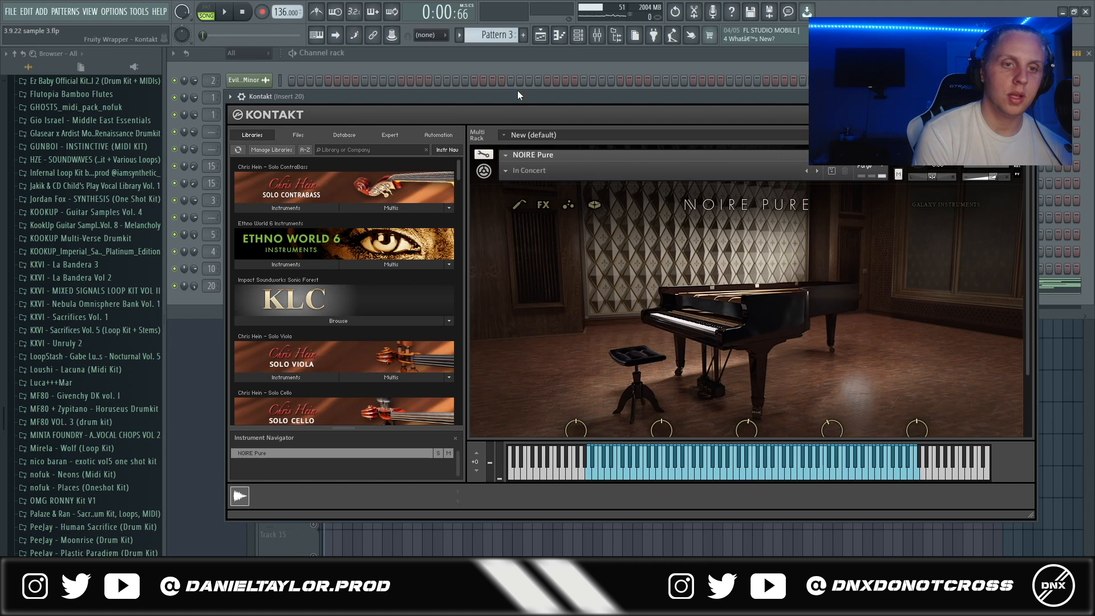
Open the piano roll of the Kontakt channel in Pattern 3 to show its first bars
click(492, 78)
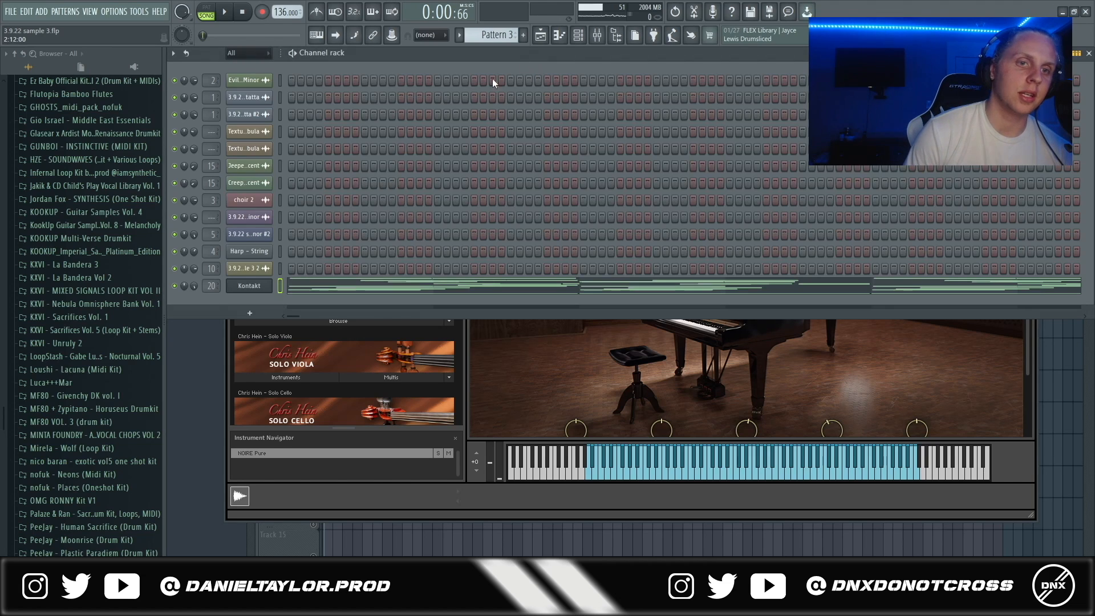
click(347, 290)
scroll(875, 252, up, 3)
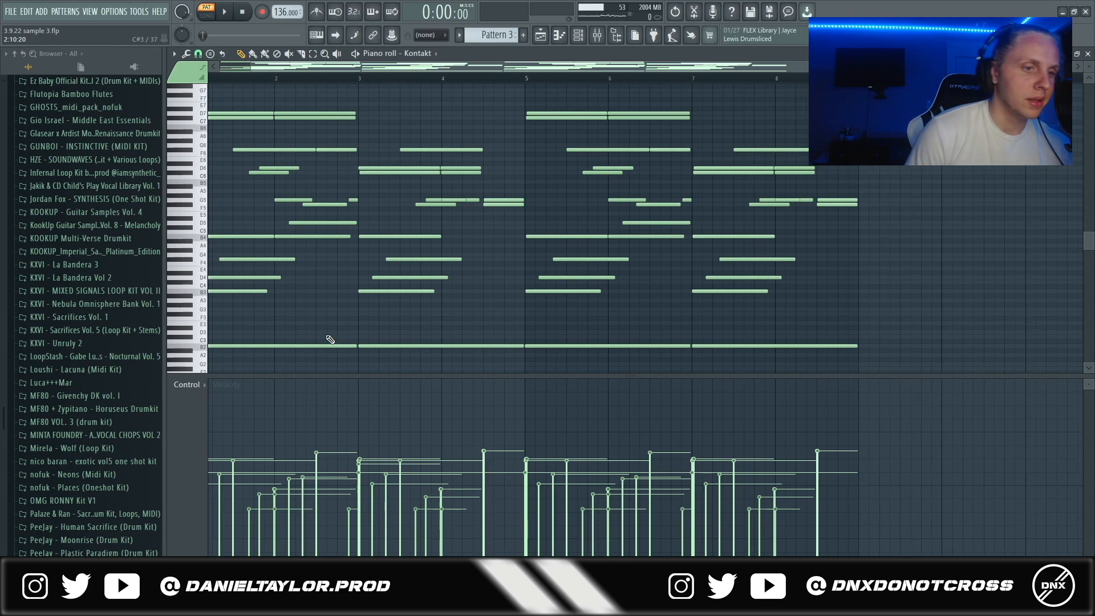
scroll(216, 352, up, 6)
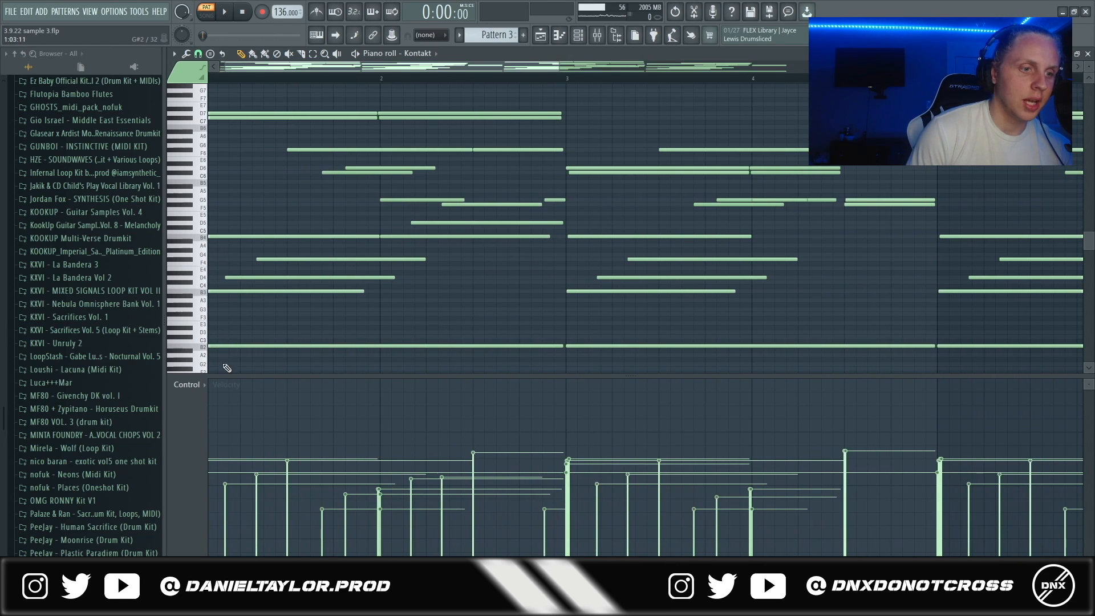
Highlight the opening chord notes and the sustained B2 bass notes of the piano pattern
drag(225, 209, 214, 358)
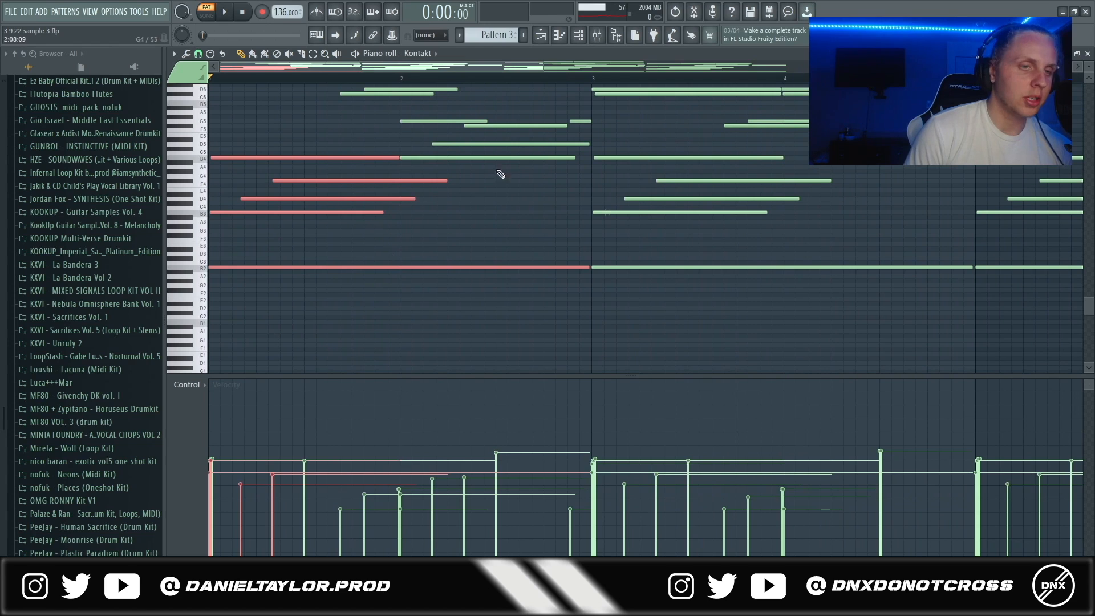
click(541, 36)
double_click(349, 134)
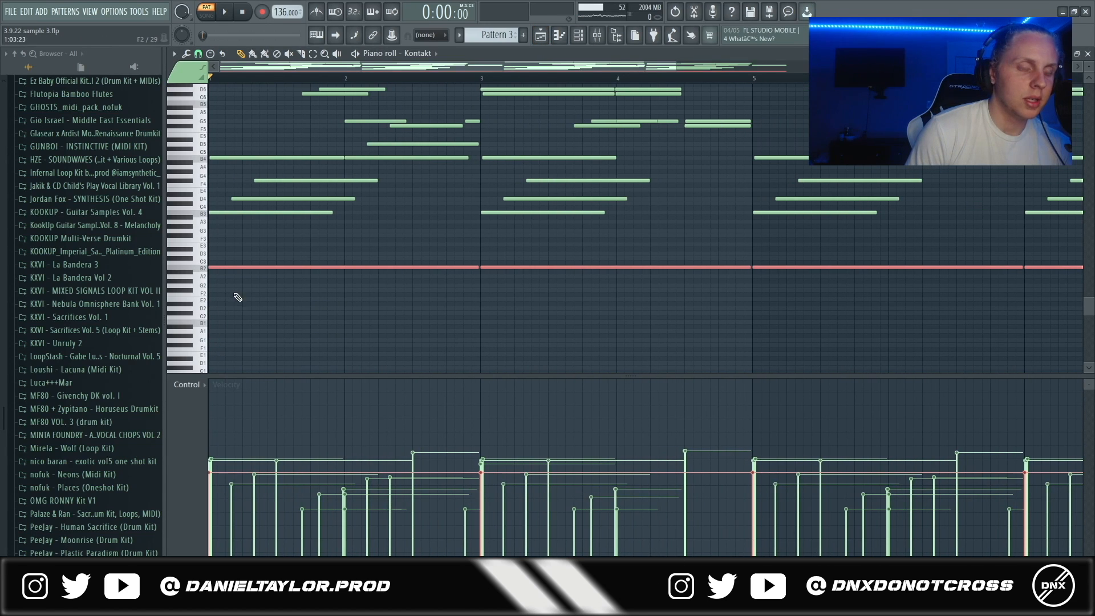
scroll(218, 238, down, 3)
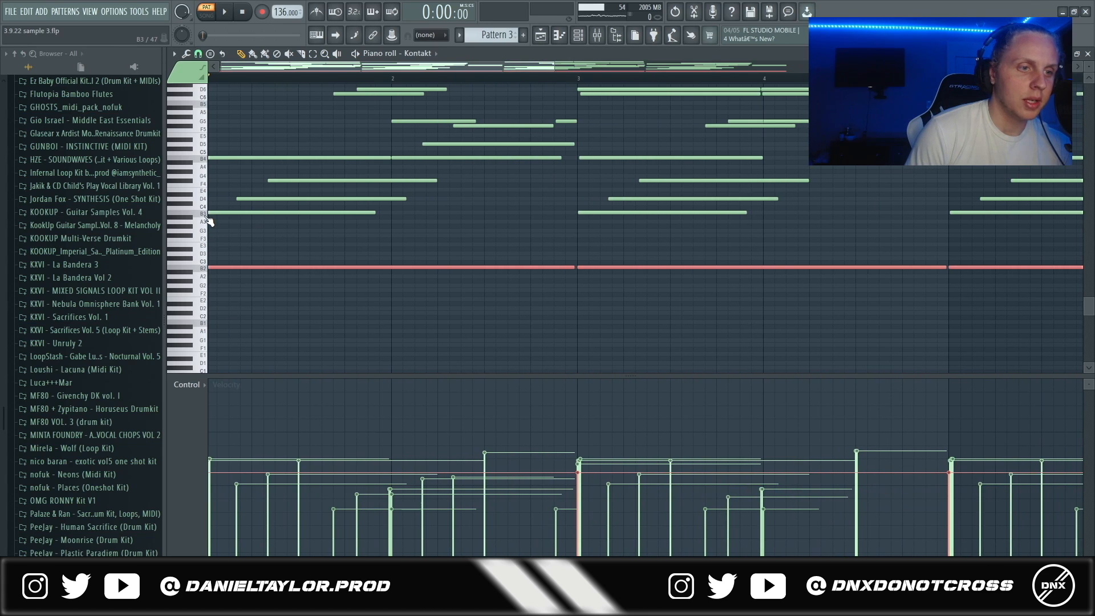
Highlight the low and middle melody notes of the first two bars, from B3 and D4 up to B4, D5 and F#5
drag(286, 159, 422, 241)
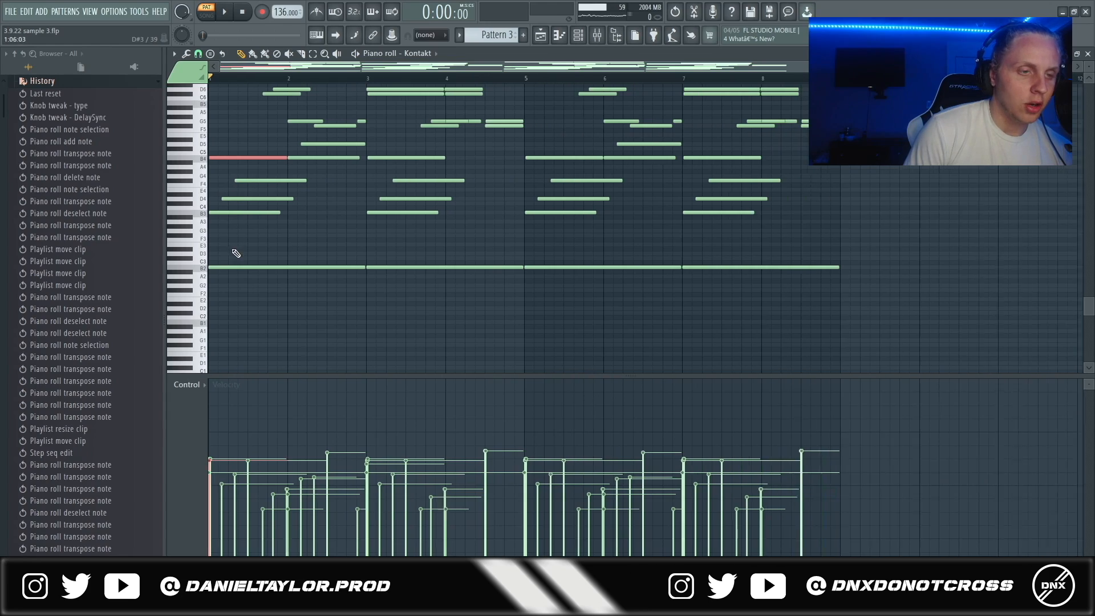
scroll(232, 250, down, 1)
drag(224, 166, 272, 232)
scroll(325, 240, up, 1)
drag(320, 143, 322, 192)
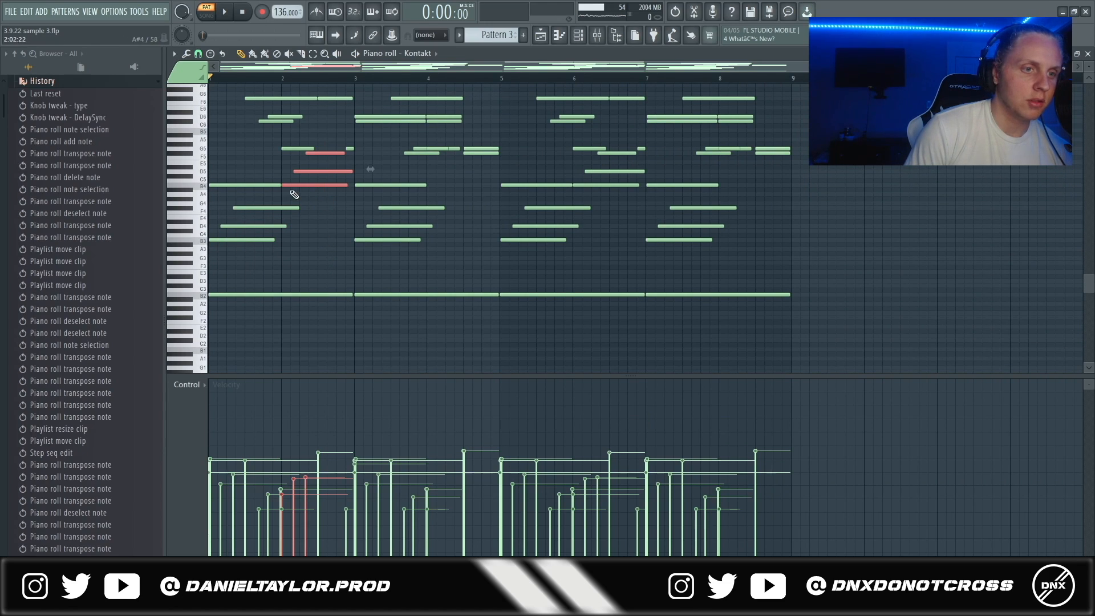
drag(321, 155, 318, 209)
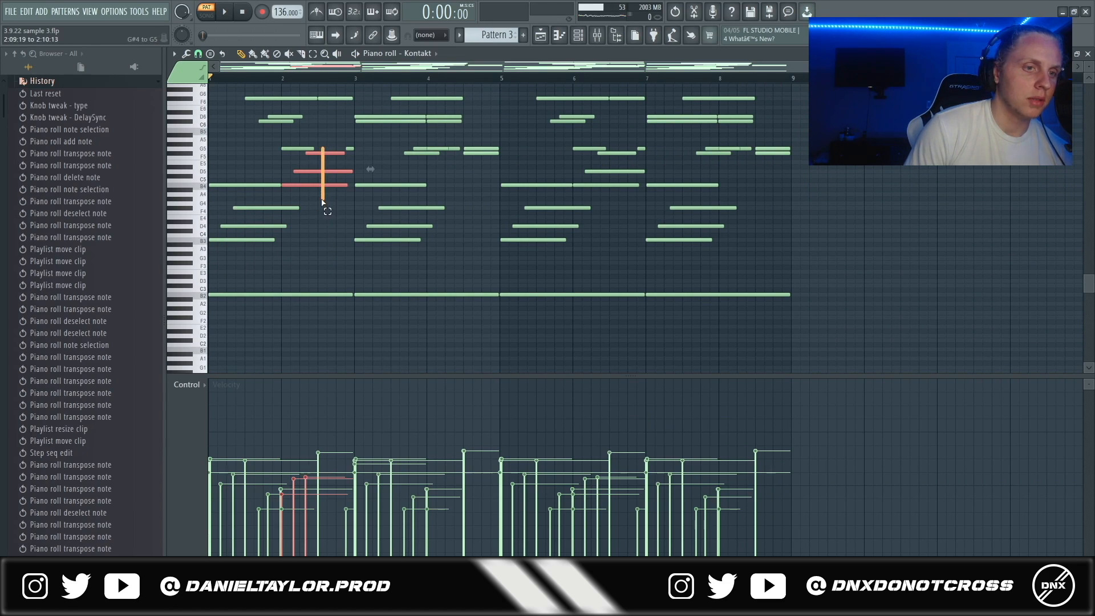
drag(221, 166, 231, 254)
scroll(305, 284, up, 1)
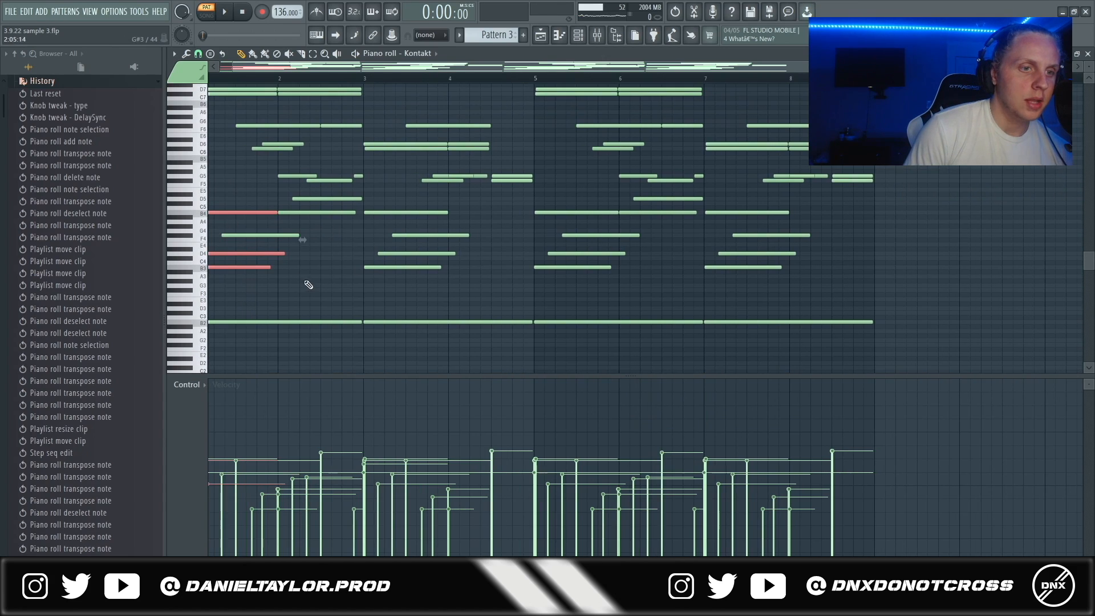
Highlight the upper melody notes C#6, D6 and F#6 in the first two bars
drag(271, 134, 282, 155)
drag(259, 118, 329, 160)
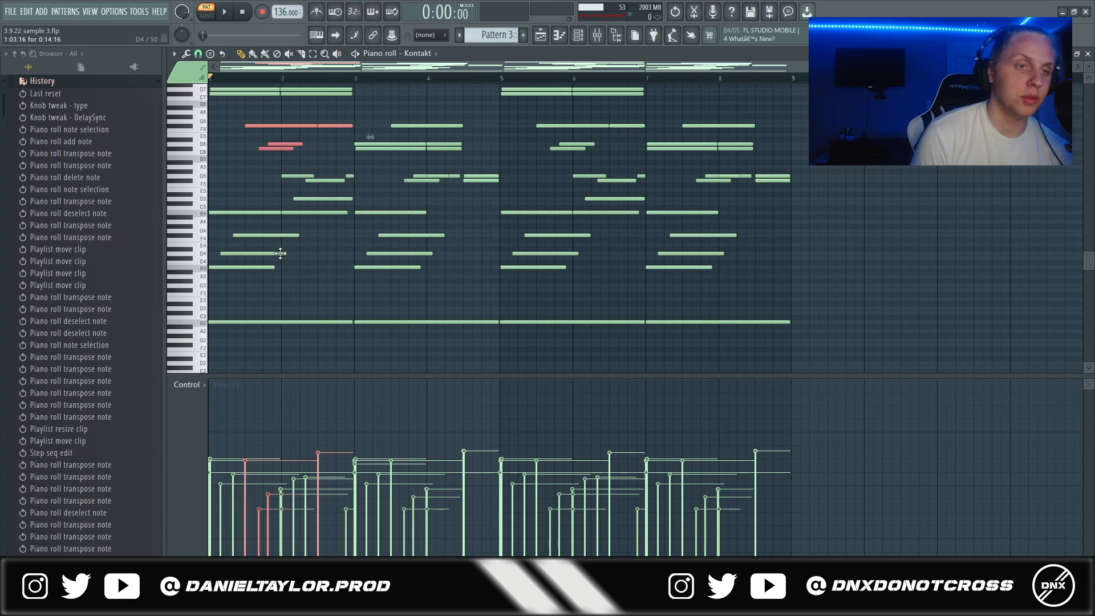
scroll(365, 304, up, 1)
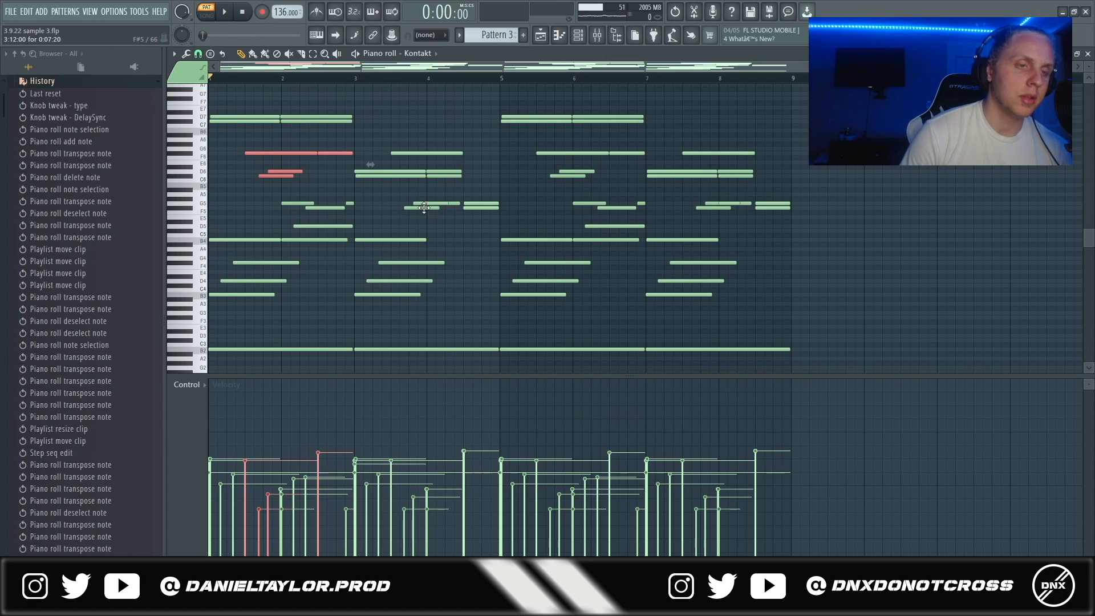
Highlight the long clashing C#7 and D7 notes across the first two bars
drag(220, 105, 352, 131)
scroll(221, 234, up, 5)
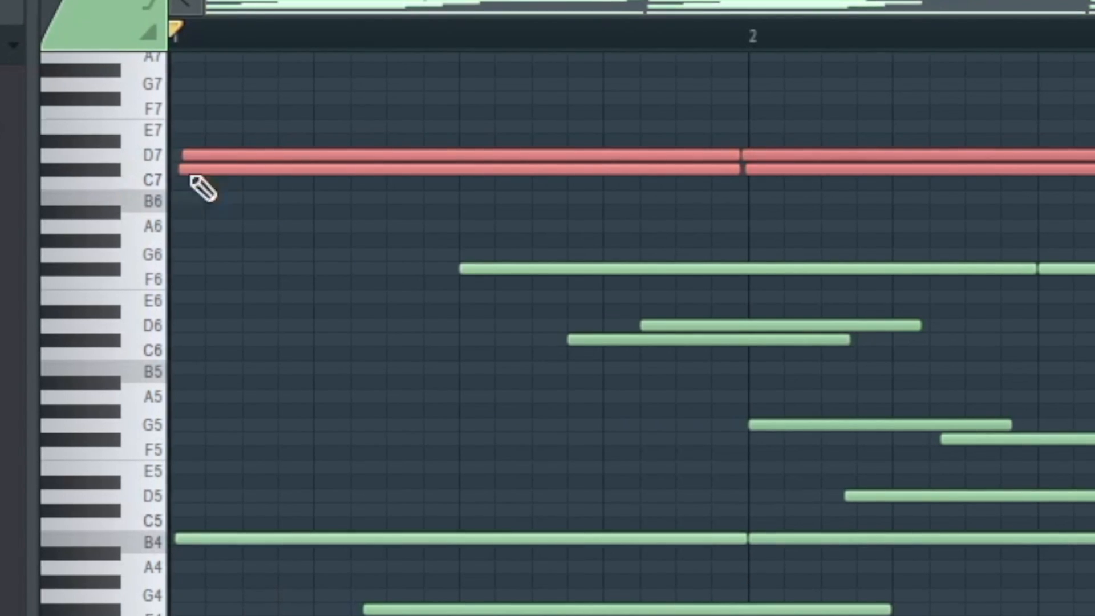
drag(228, 101, 455, 138)
drag(941, 219, 938, 217)
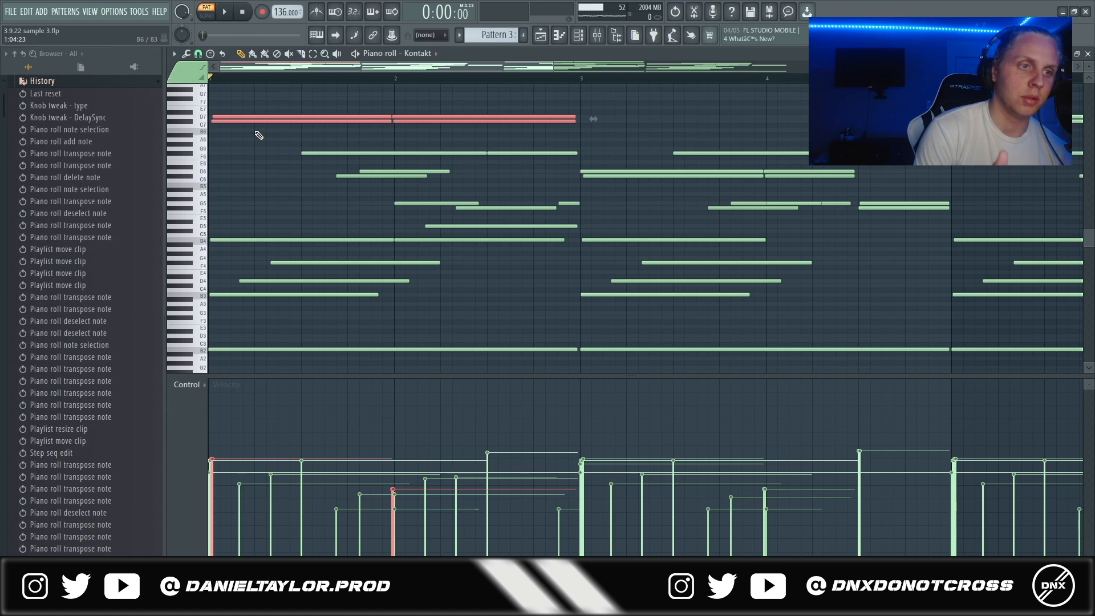
scroll(285, 165, down, 3)
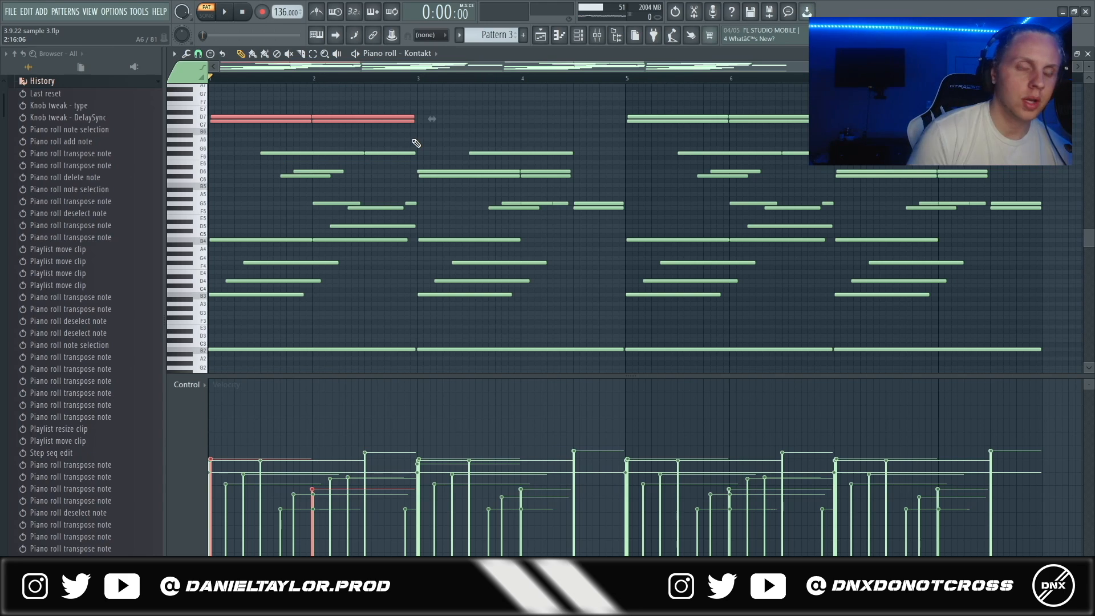
Clear the note selection and play back the piano pattern
scroll(501, 73, down, 2)
drag(500, 73, 796, 123)
ctrl+click(238, 78)
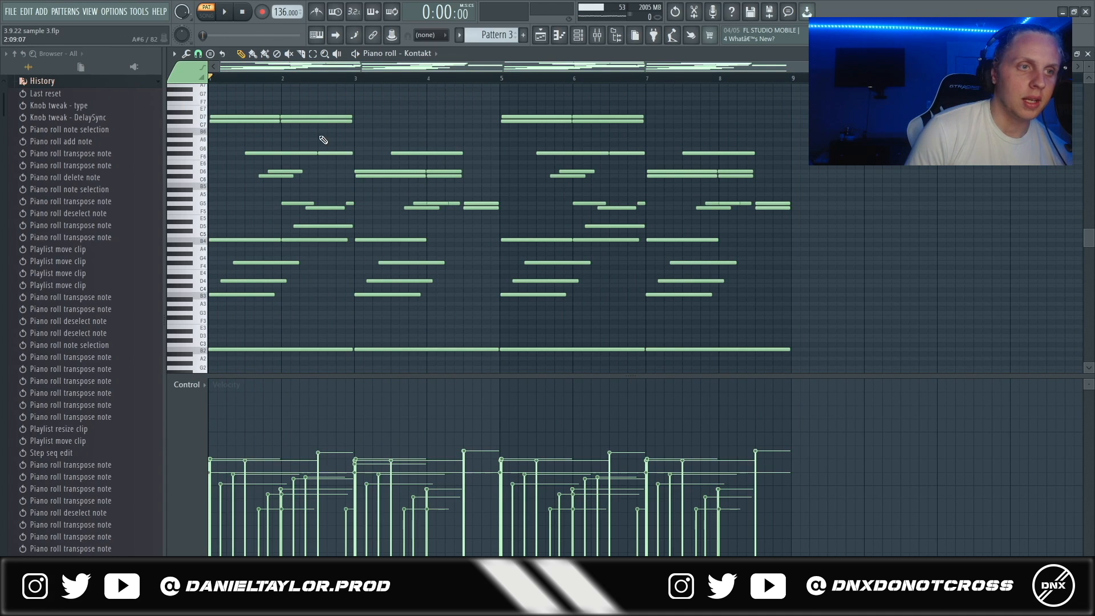
key(space)
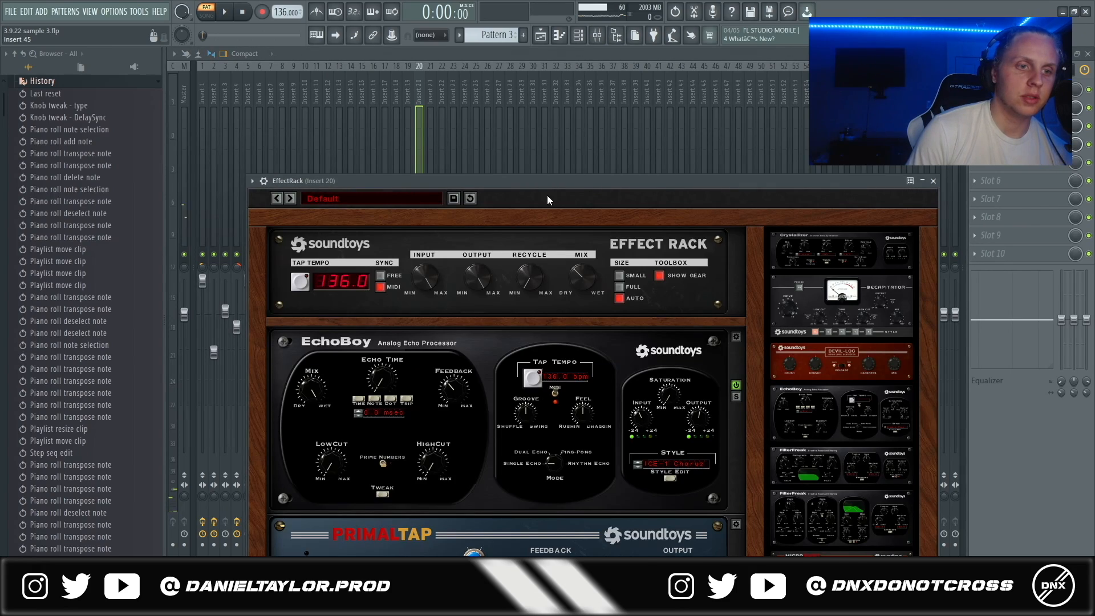
Browse the Minta Foundry user presets in the Soundtoys Effect Rack on Insert 20, leaving the current preset in place
drag(547, 199, 553, 119)
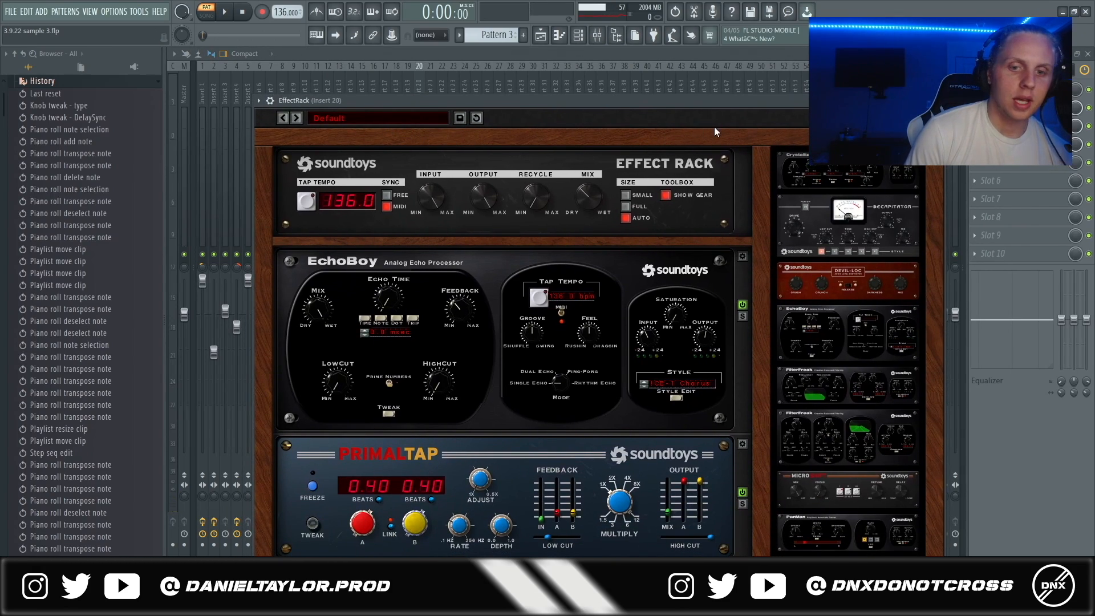
drag(644, 99, 635, 86)
click(358, 105)
mouse_move(324, 211)
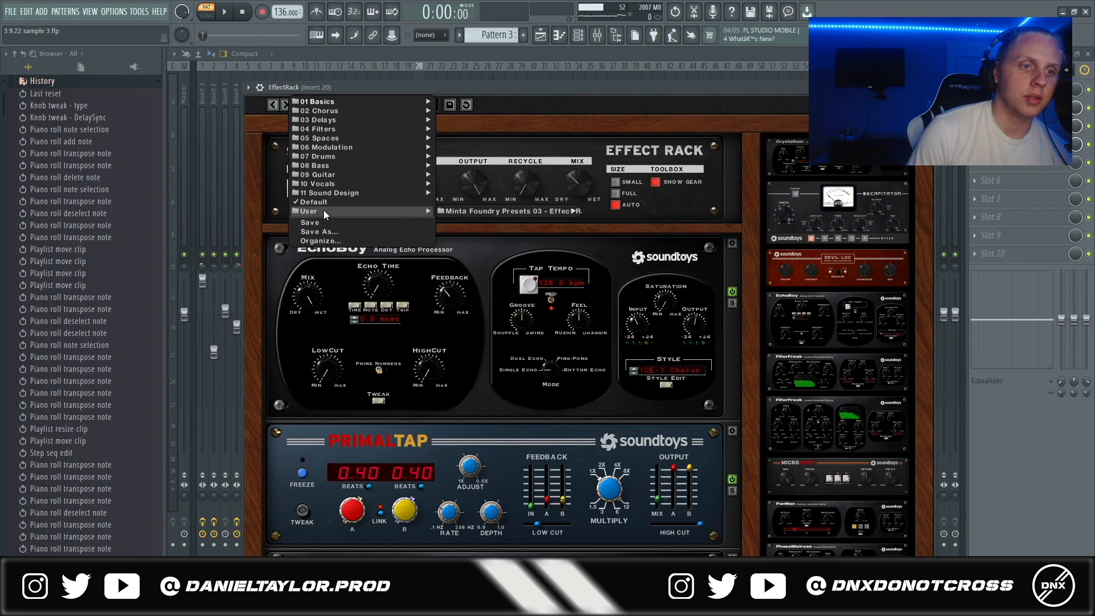
mouse_move(468, 212)
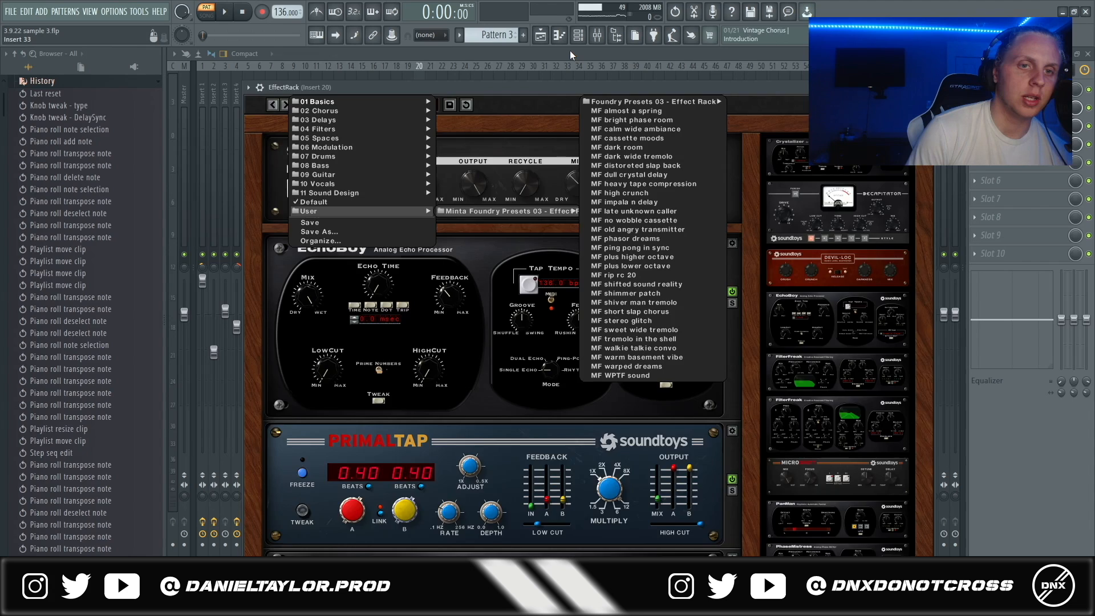
click(570, 50)
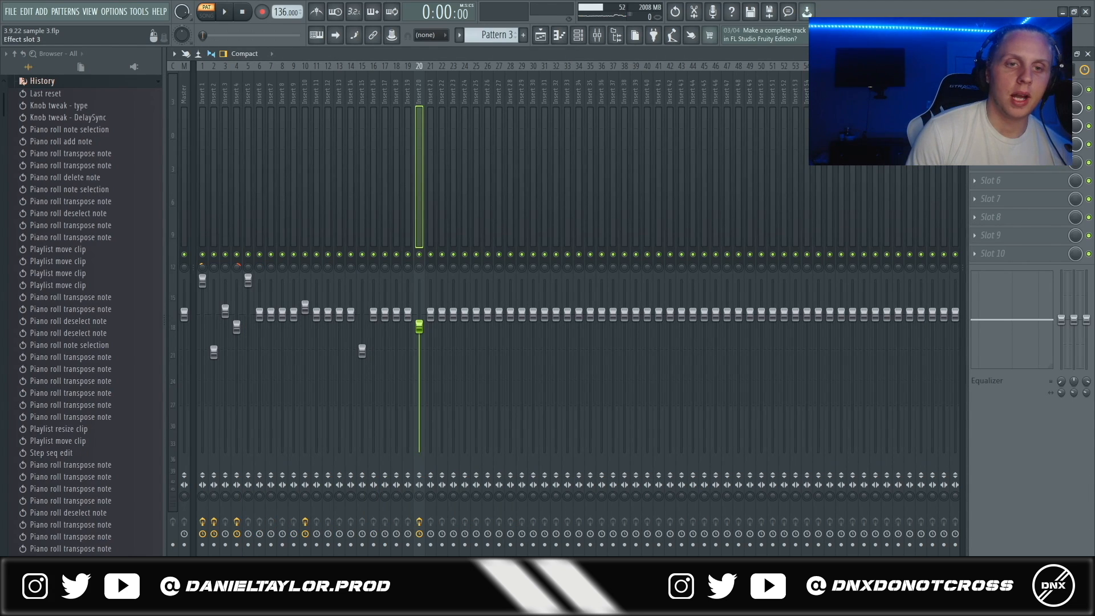
Inspect the settings of the ShaperBox2 and Portal effects on Insert 20
click(1006, 126)
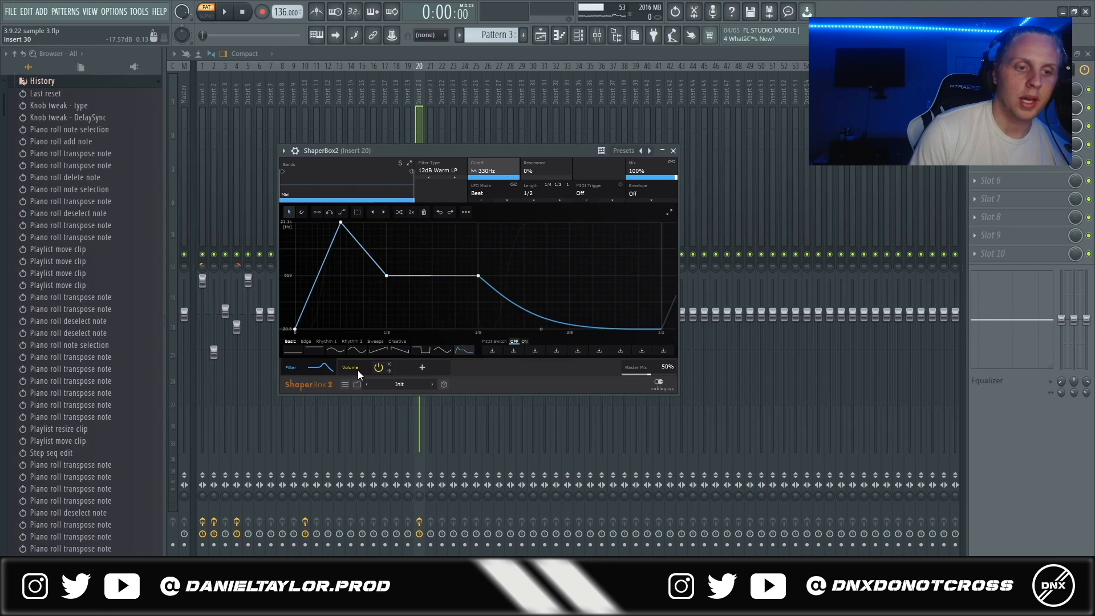
click(303, 494)
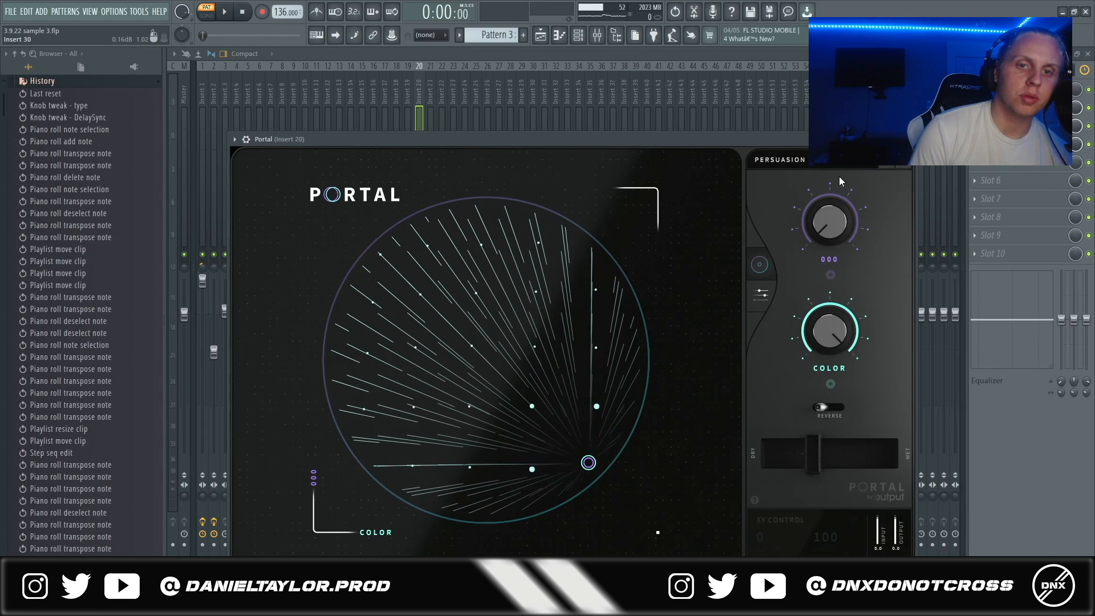
click(779, 159)
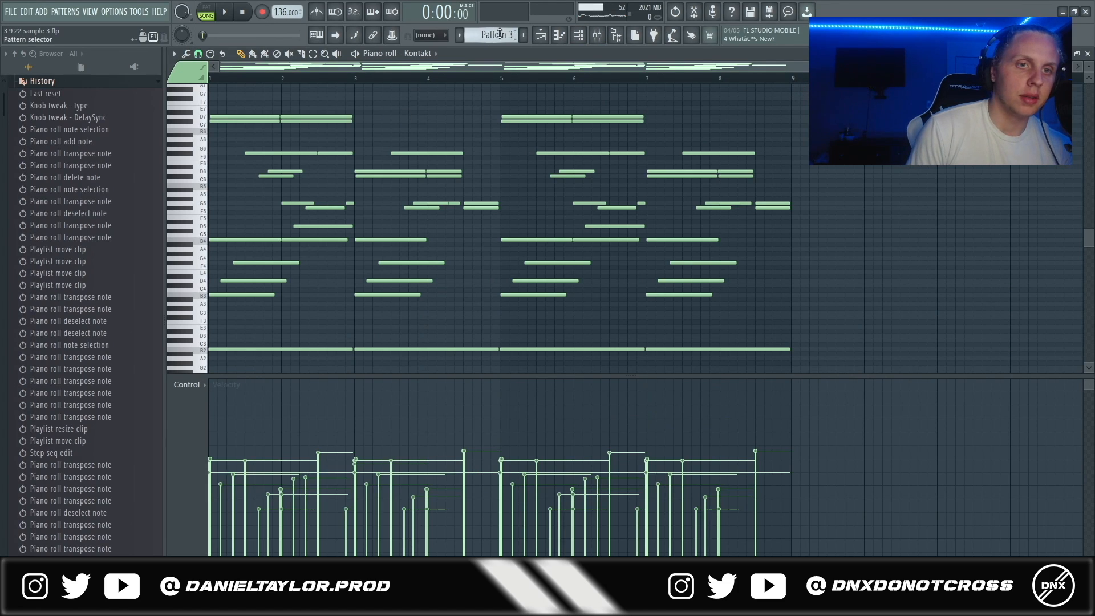
Transpose all the Kontakt piano notes up an octave and go to the 3.9.22 sstatta clips in the playlist
key(ctrl+a)
key(ctrl+Up)
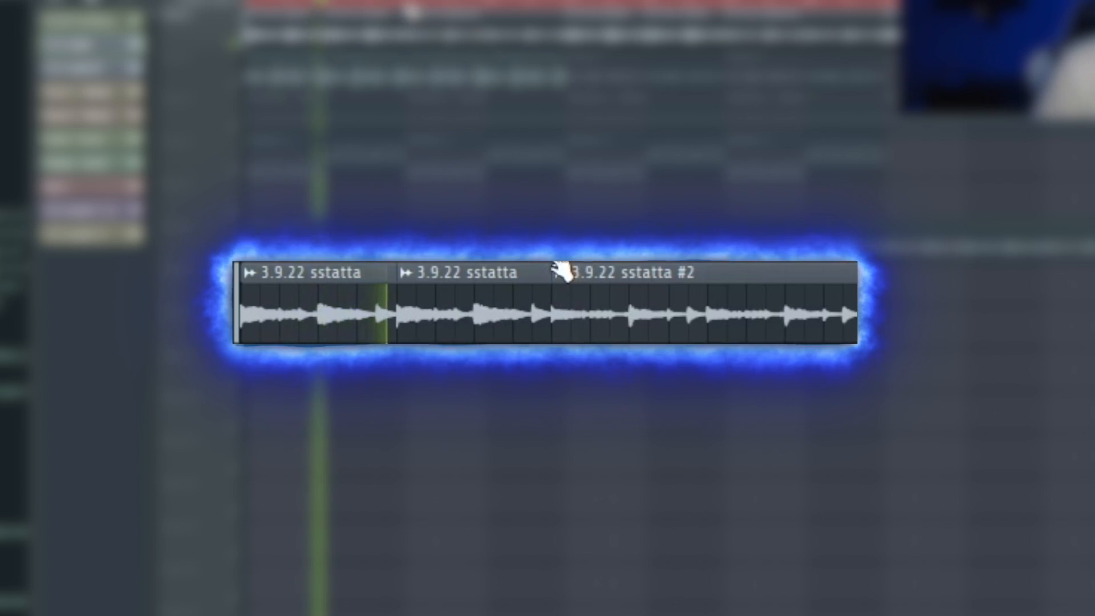
click(407, 3)
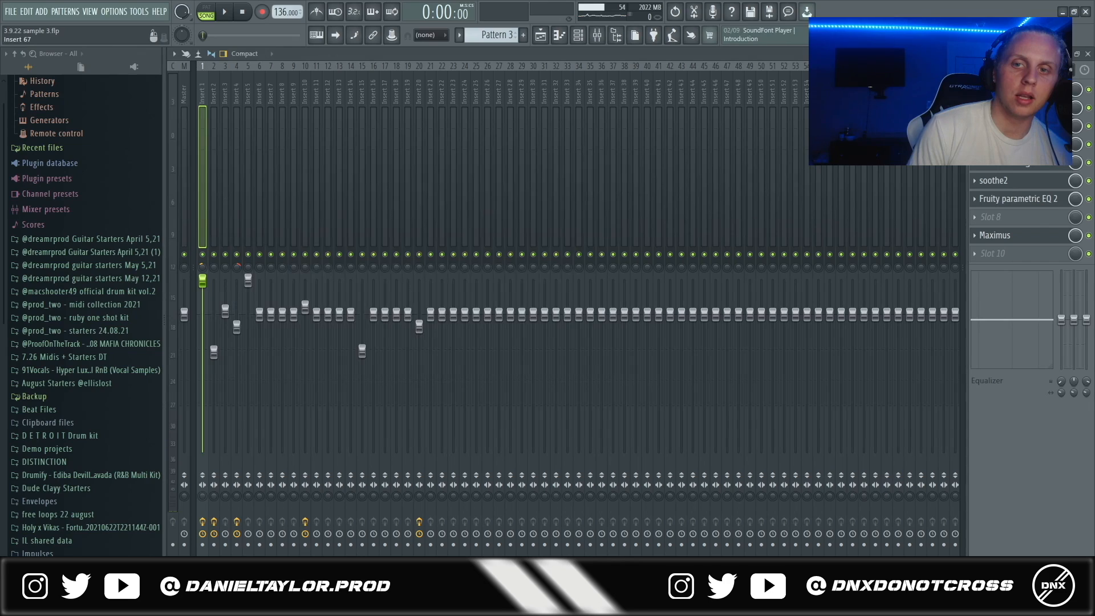
Inspect the ShaperBox2, soothe2, Fruity parametric EQ 2 and Maximus effects on Insert 1
click(1015, 126)
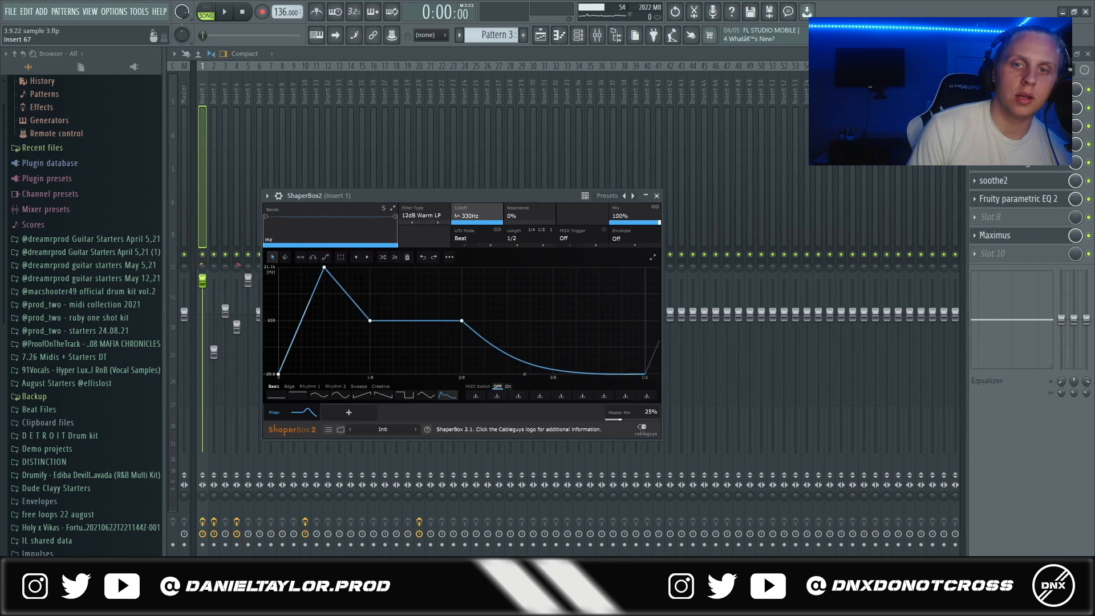
drag(488, 193, 508, 154)
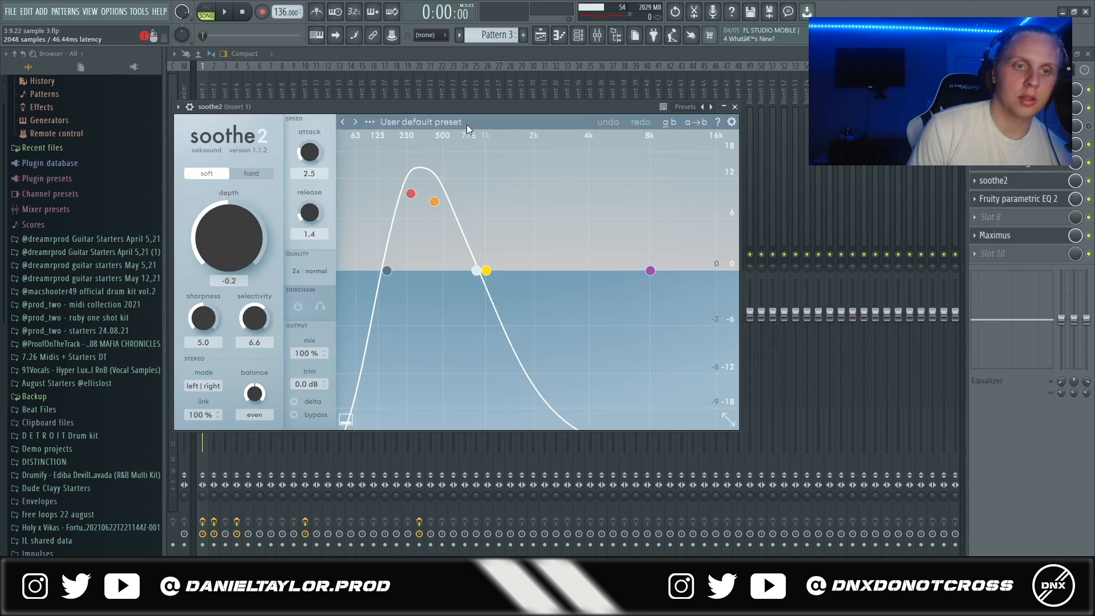
drag(484, 110, 522, 144)
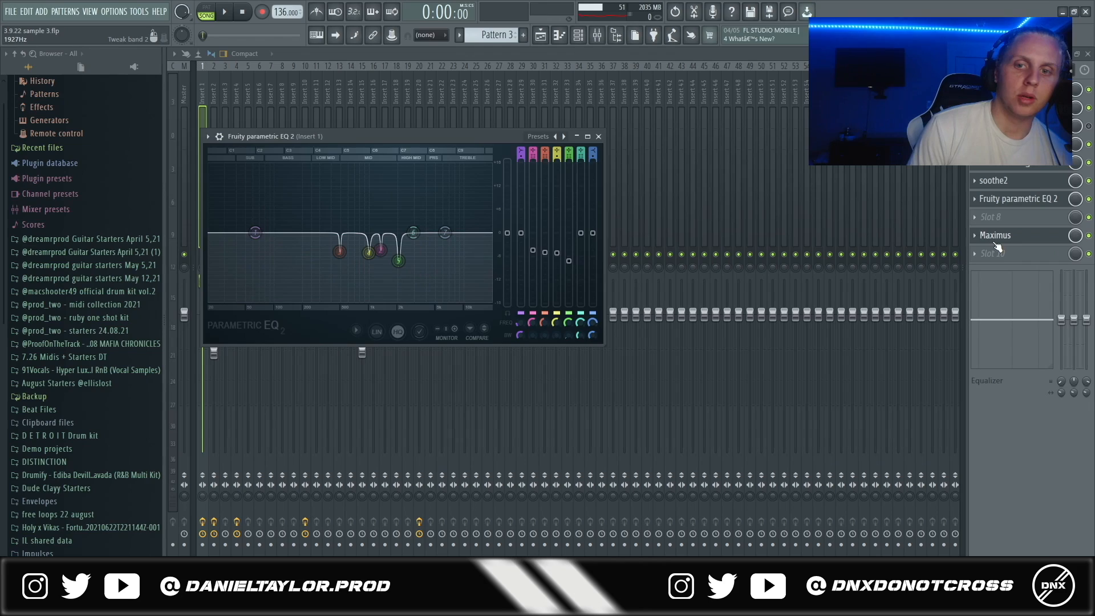
click(996, 238)
drag(477, 170, 560, 151)
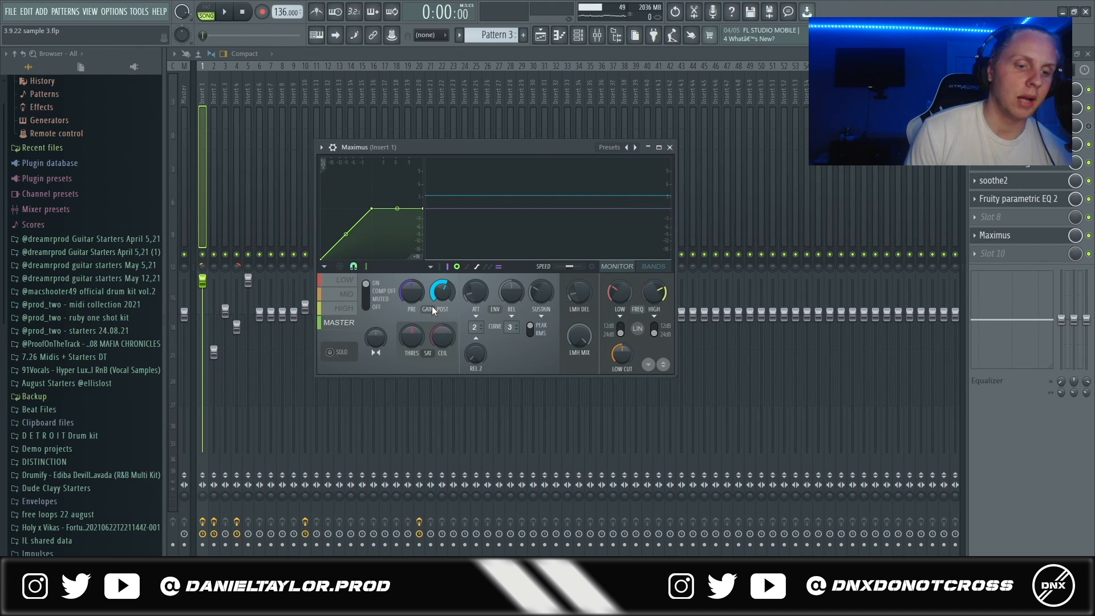
Return to the playlist and examine the Evil Kid Choir Starter and choir 2 clips on Track 2
key(F5)
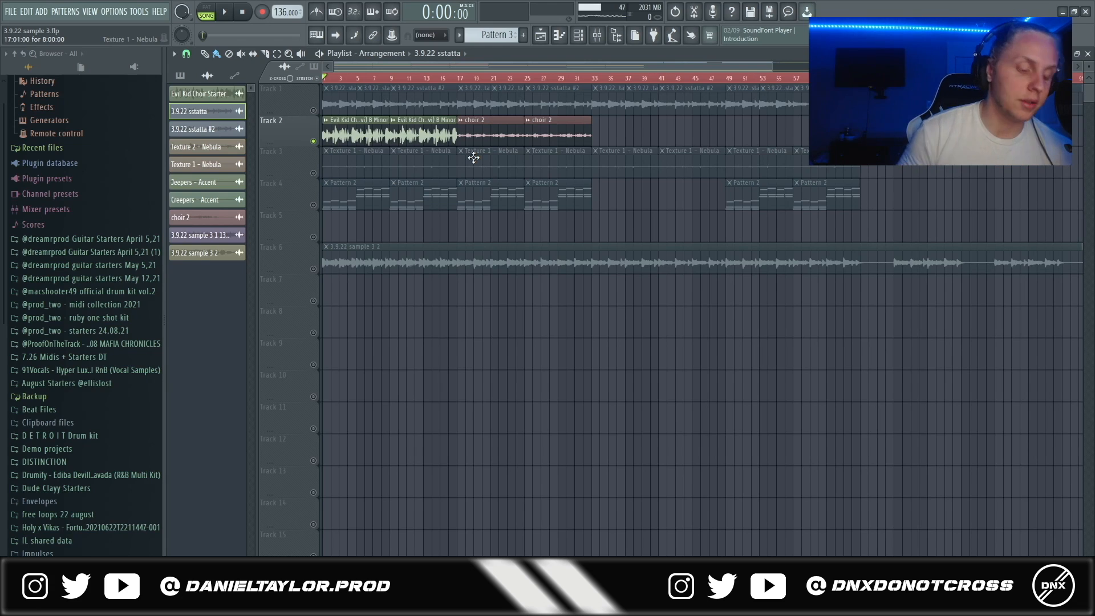
scroll(457, 161, down, 2)
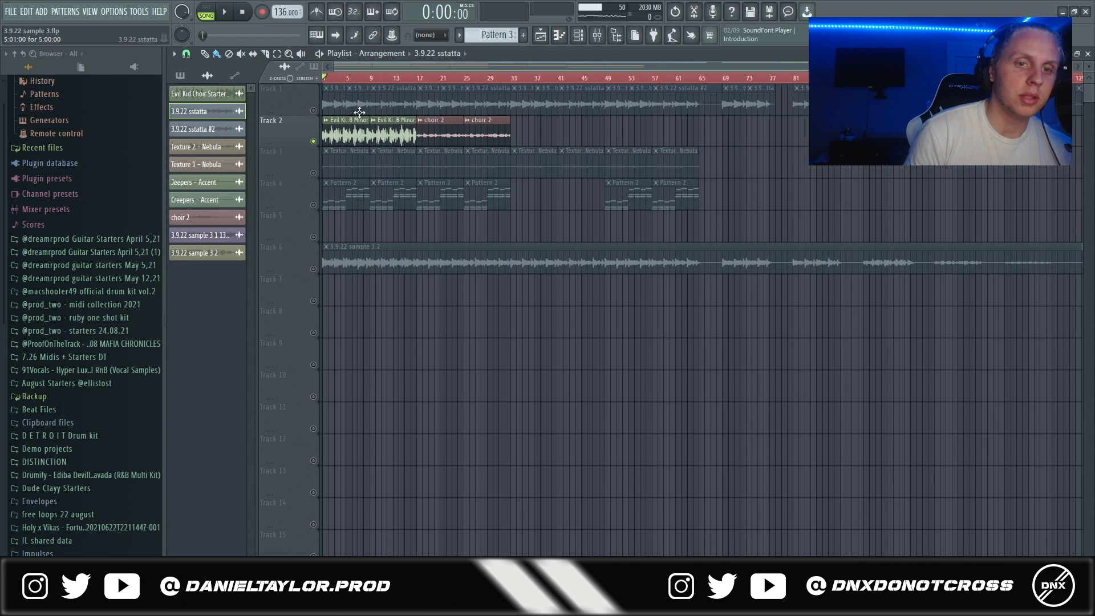
scroll(367, 203, up, 4)
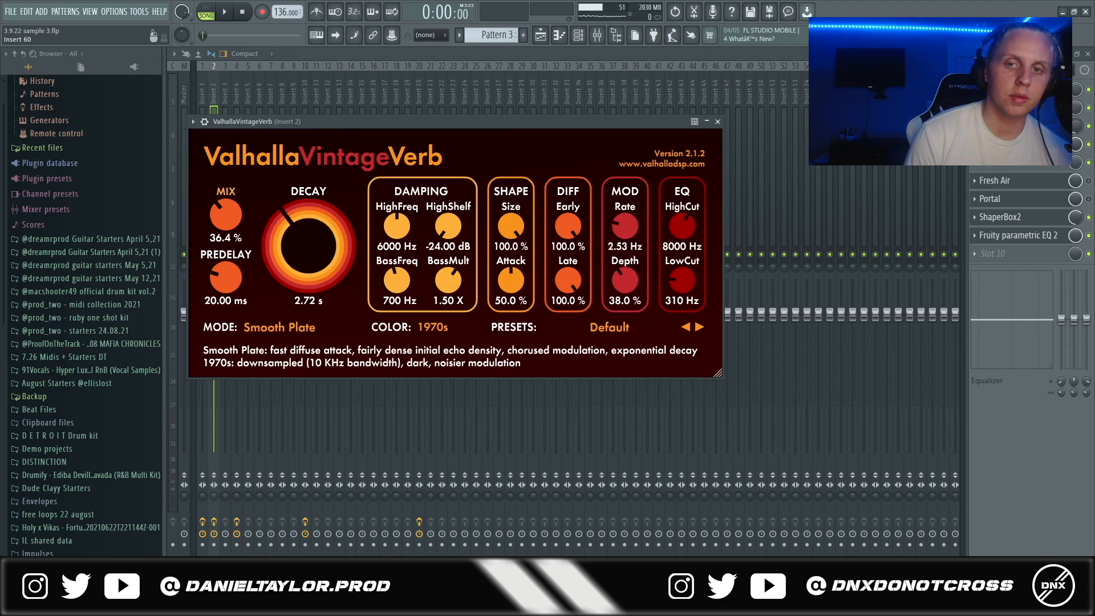
Inspect the ValhallaVintageVerb settings on Insert 2 and play the choir clips on Track 2
drag(519, 119, 539, 114)
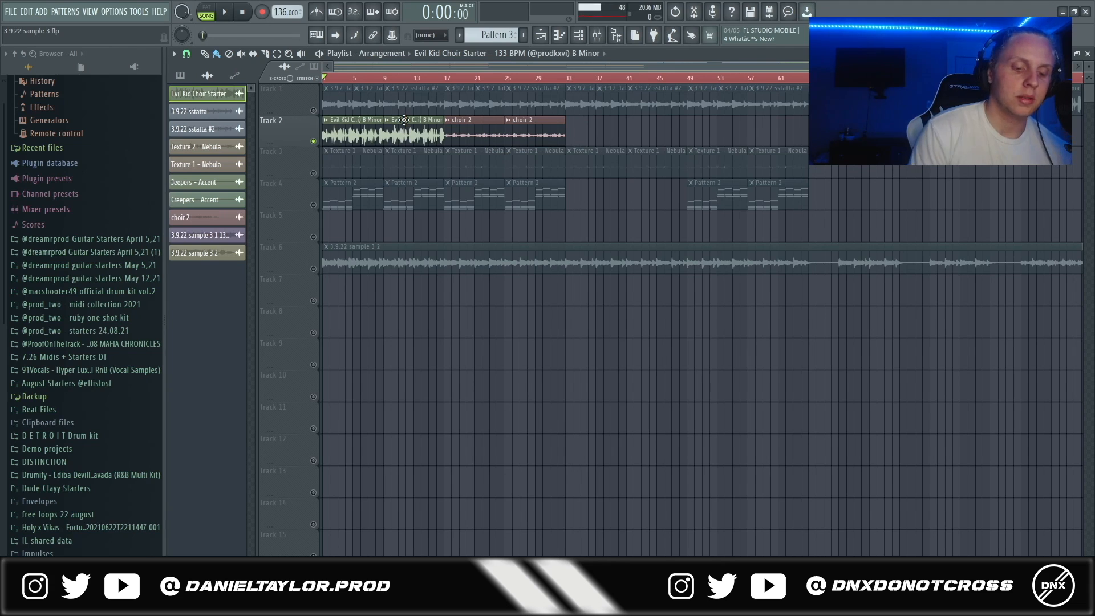
key(space)
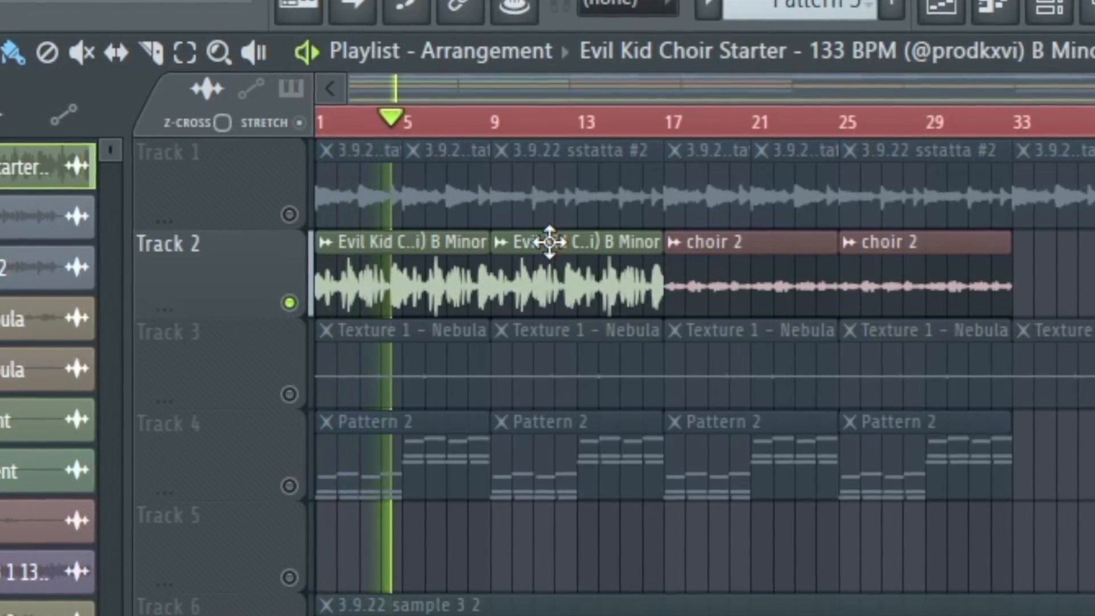
Stop the playback and check the Portal effect on Insert 2 in the mixer
key(space)
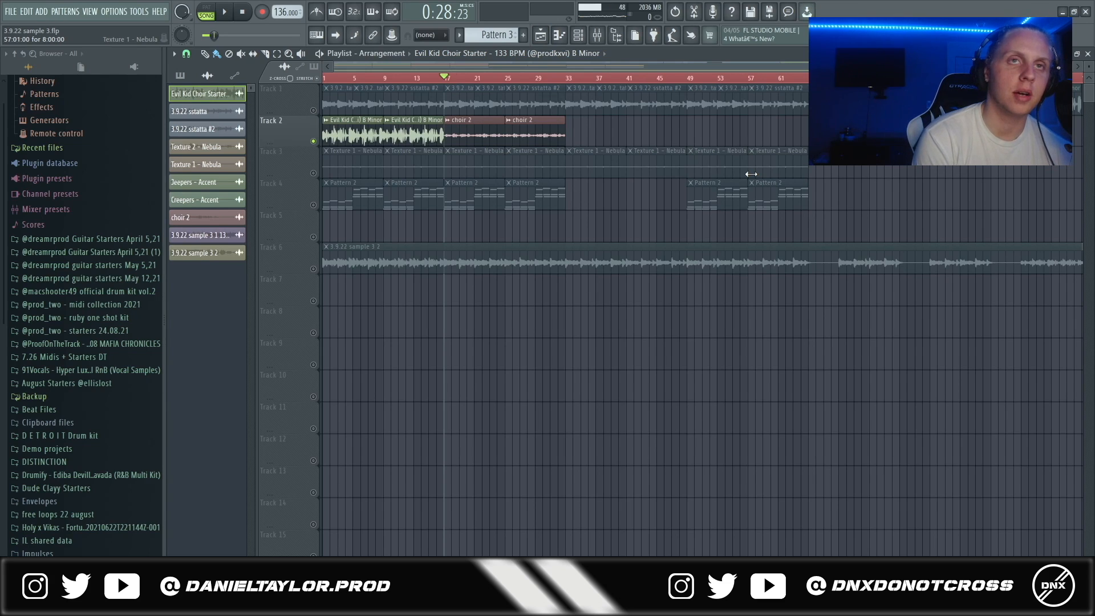
click(615, 36)
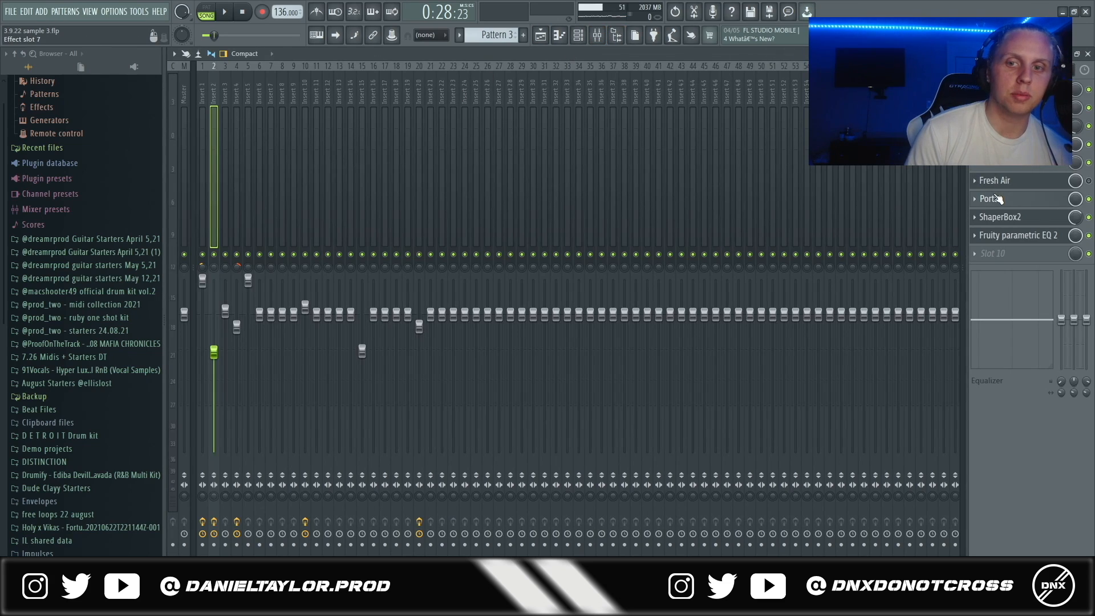
click(989, 199)
click(671, 54)
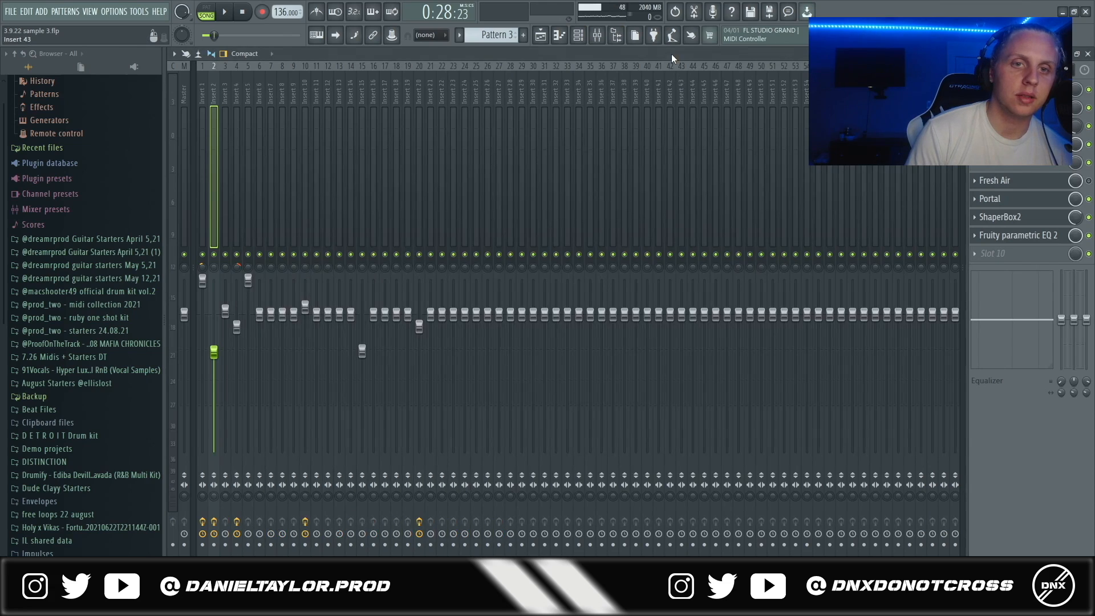
Return to the playlist, inspect the choir 2 clip's channel settings and toggle the arrangement's playback
click(540, 35)
double_click(454, 135)
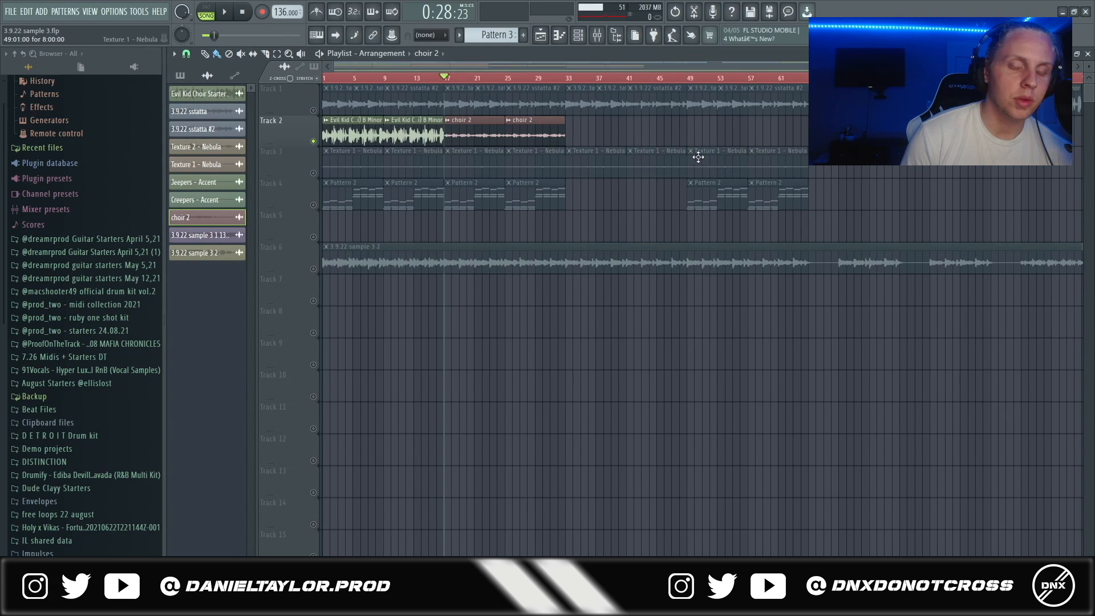
double_click(478, 126)
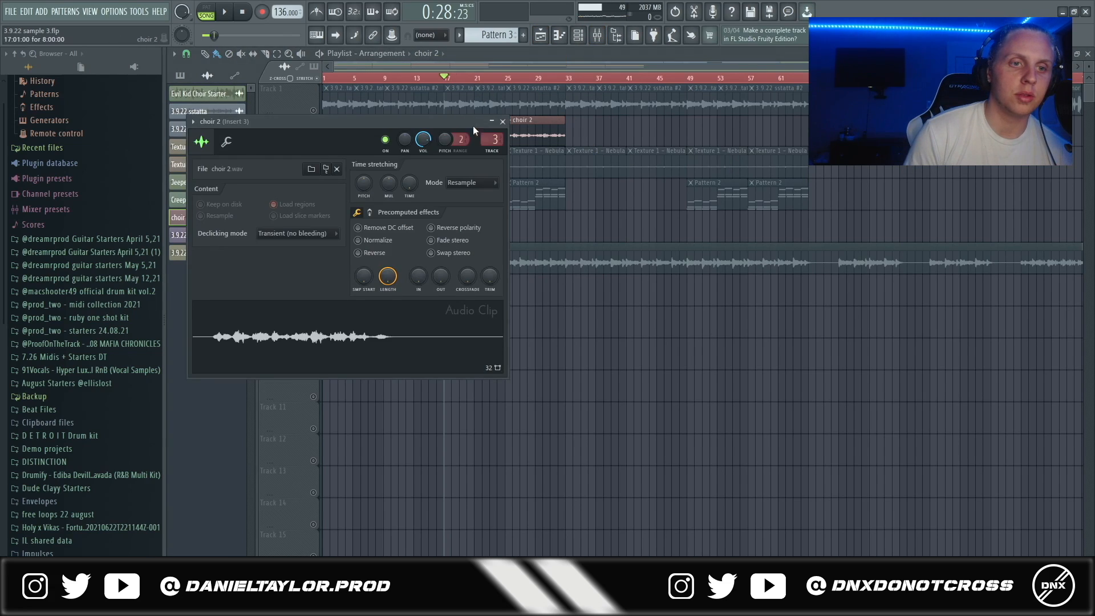
click(502, 121)
click(598, 37)
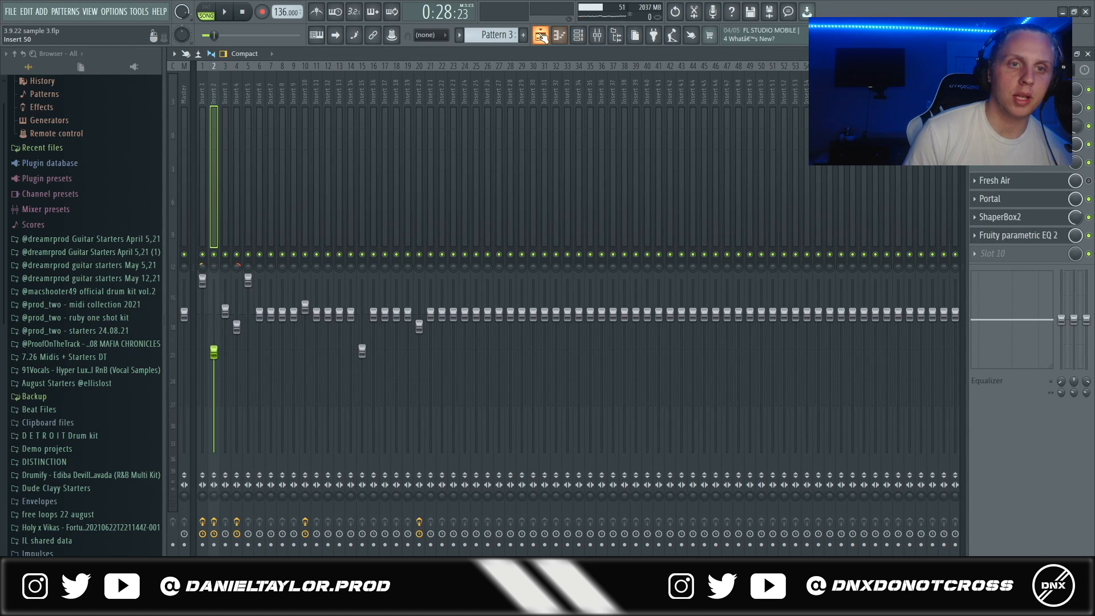
click(541, 35)
key(space)
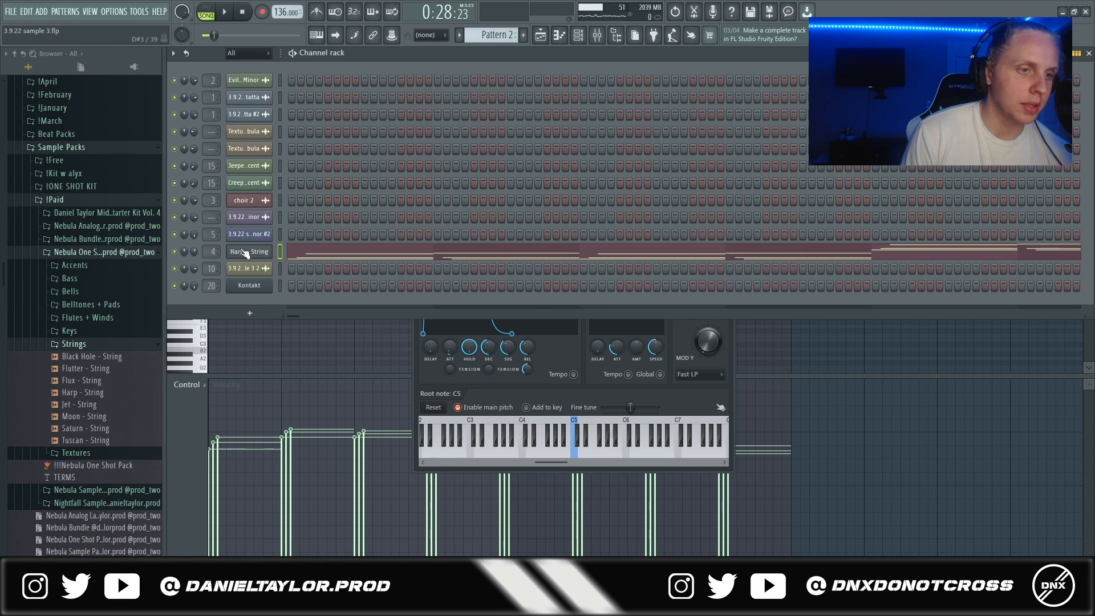
Inspect the Harp - String sampler's waveform and bring up its Pattern 2 notes in the piano roll
click(245, 252)
click(245, 252)
click(427, 234)
click(478, 431)
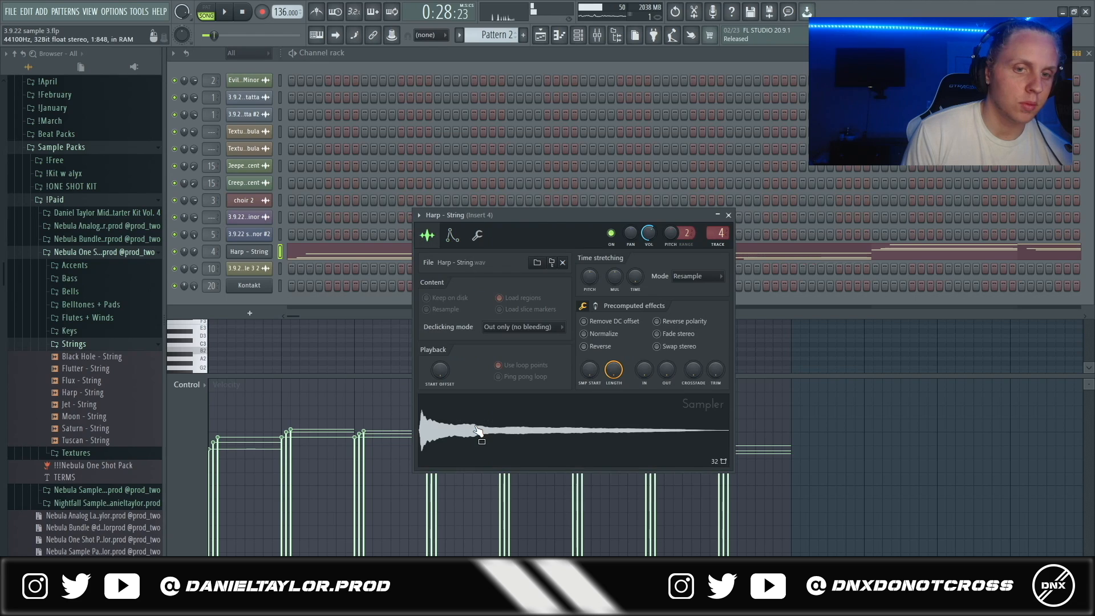
click(416, 53)
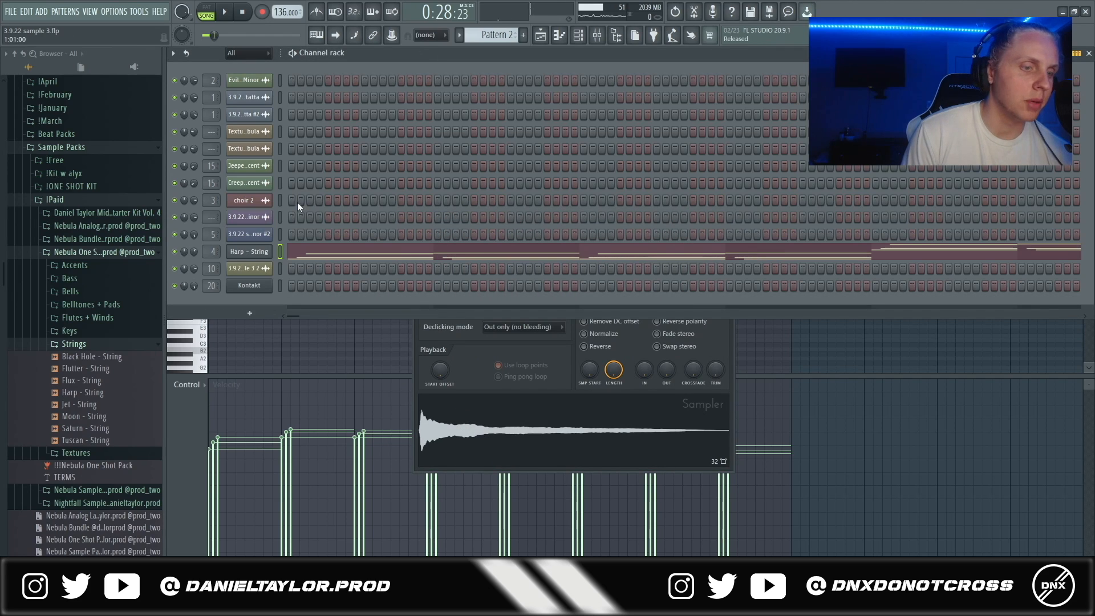
click(340, 329)
Examine the harp notes in bars 1 to 4 by selecting the first chord and the upper melody notes
scroll(220, 351, up, 3)
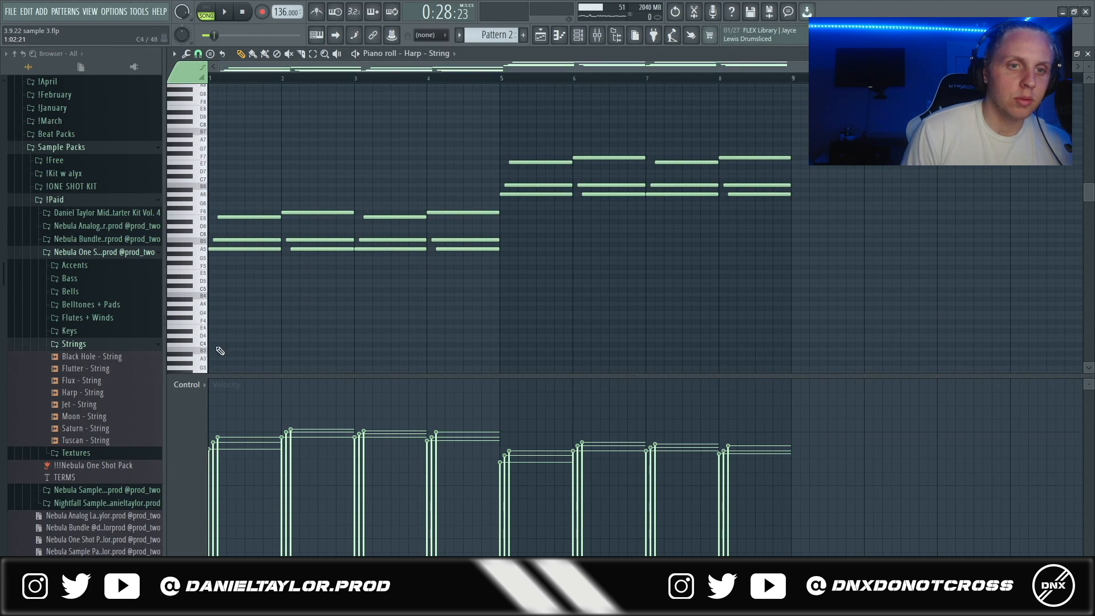
scroll(220, 340, up, 3)
drag(219, 184, 260, 282)
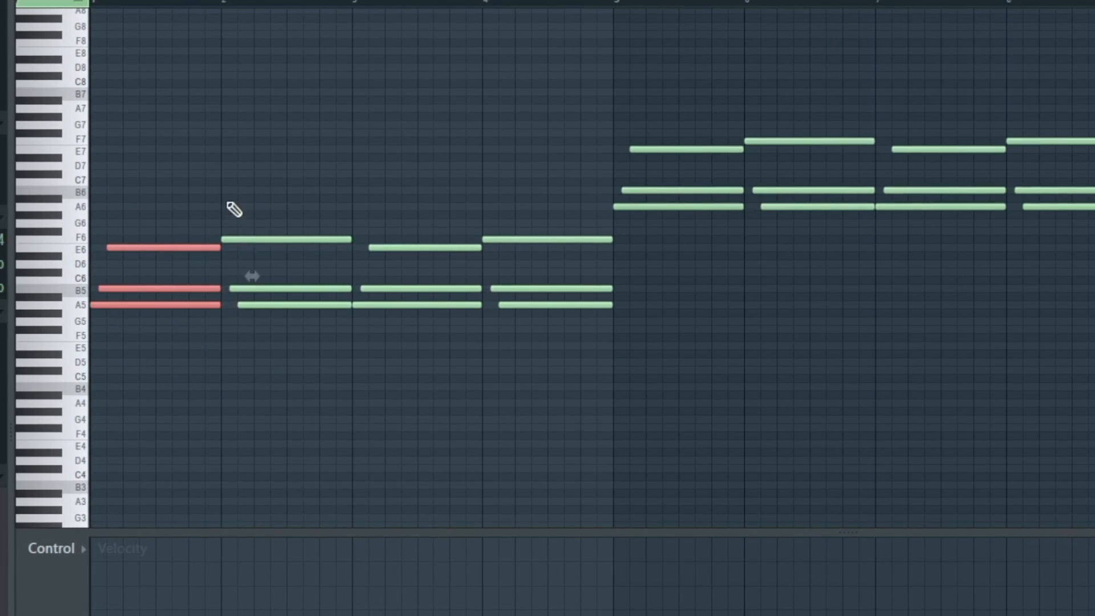
drag(285, 188, 324, 274)
scroll(136, 391, up, 3)
drag(151, 187, 763, 275)
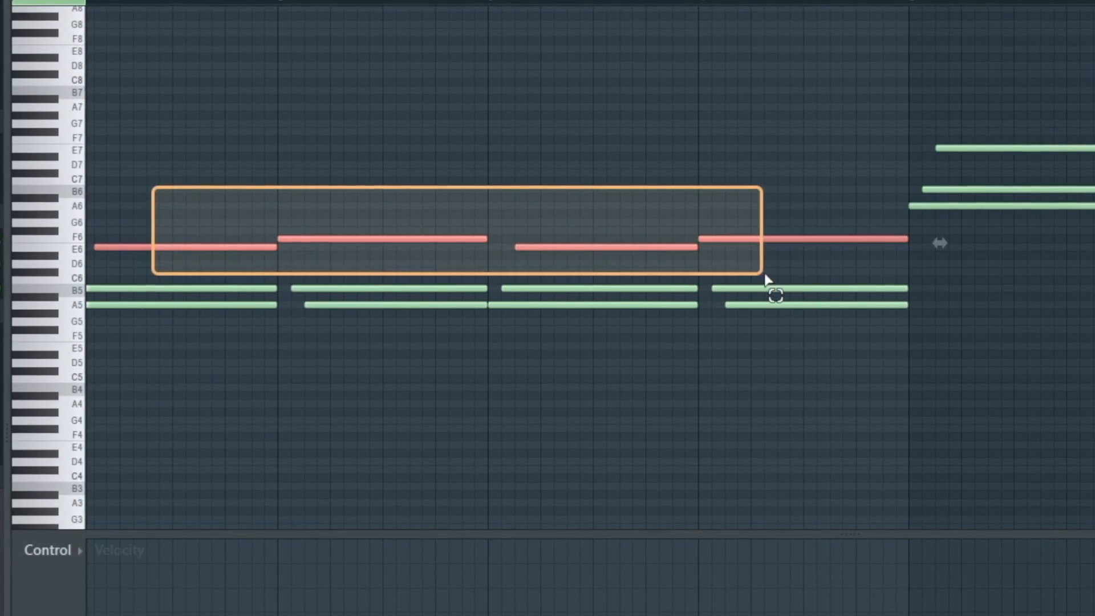
scroll(159, 364, down, 2)
drag(135, 213, 535, 266)
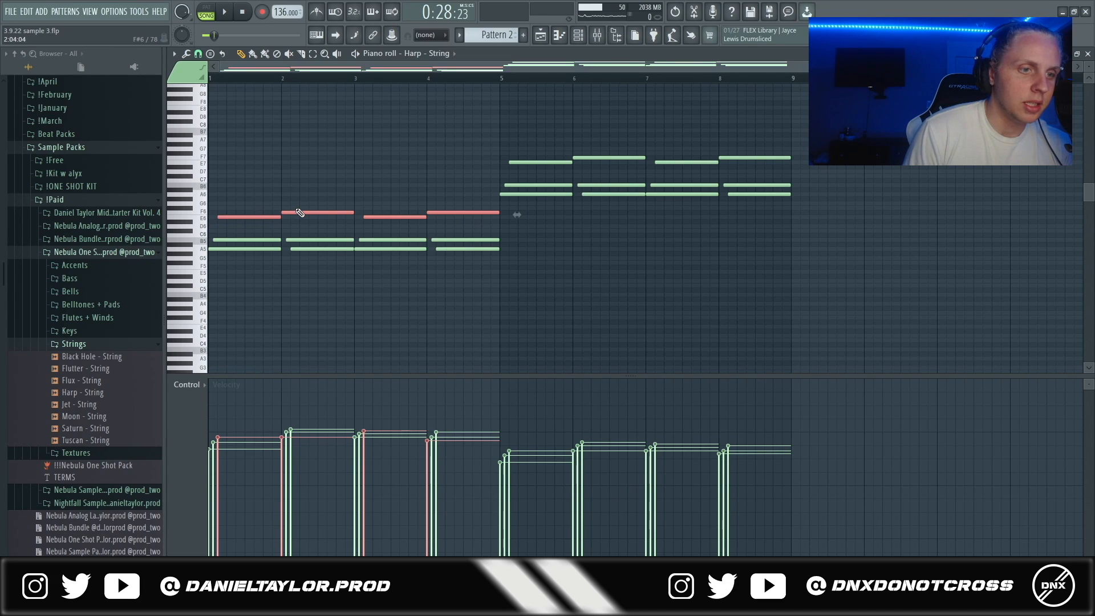
drag(240, 188, 473, 224)
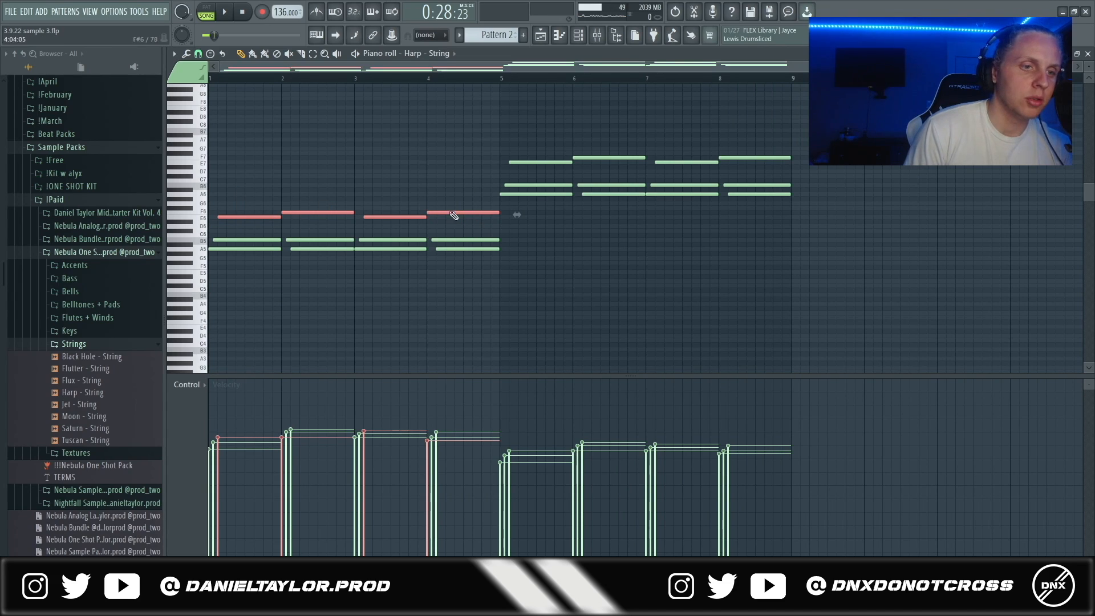
drag(217, 198, 509, 275)
Highlight the harp notes in bars 5 to 8, clear the selection and play Pattern 2 in pattern mode
drag(502, 81, 788, 102)
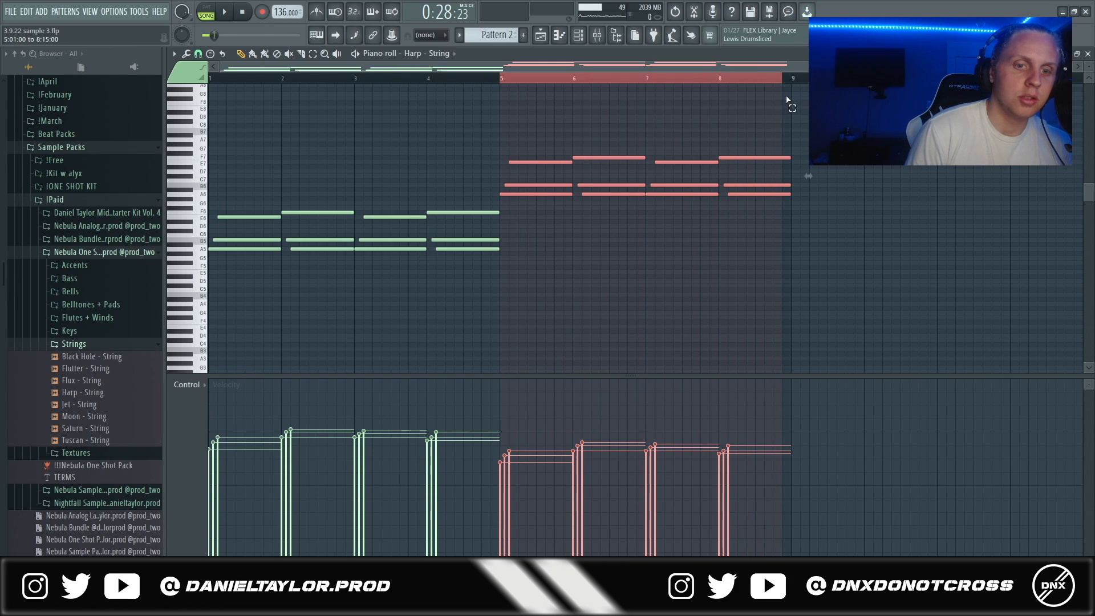
ctrl+click(630, 93)
click(206, 12)
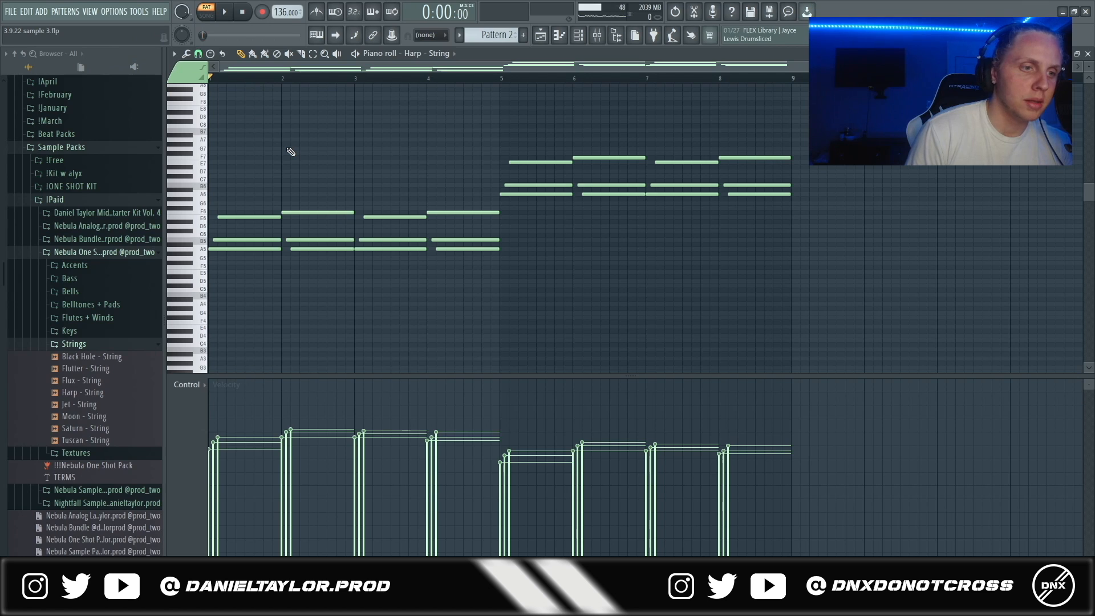
key(space)
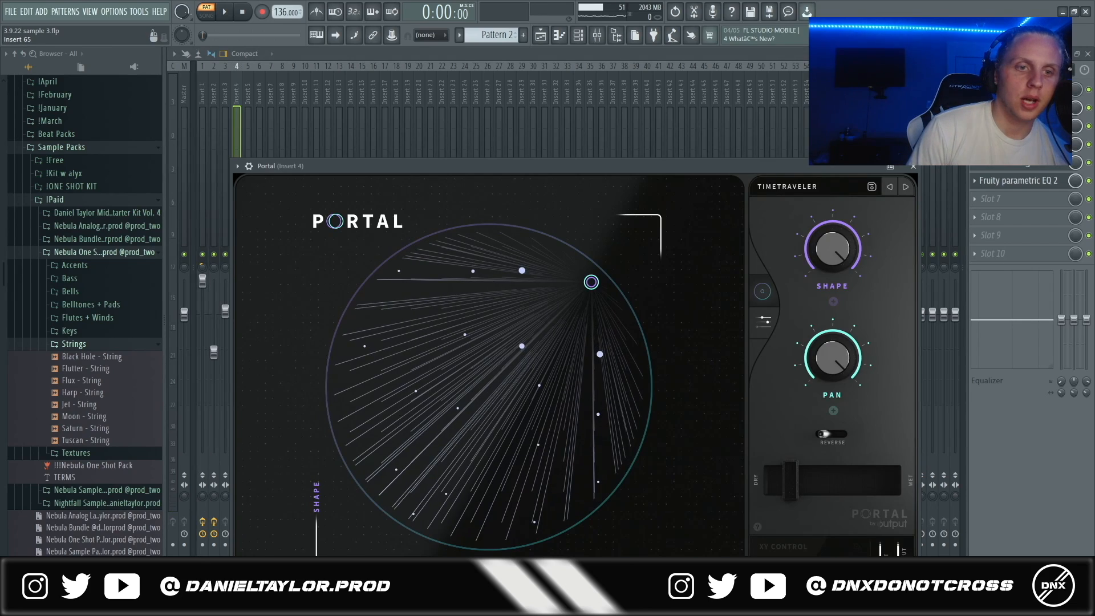
On Insert 4, set ValhallaVintageVerb's mix to 44% and decay to 2.81 s between viewing Portal and Fruity parametric EQ 2
drag(628, 169, 628, 138)
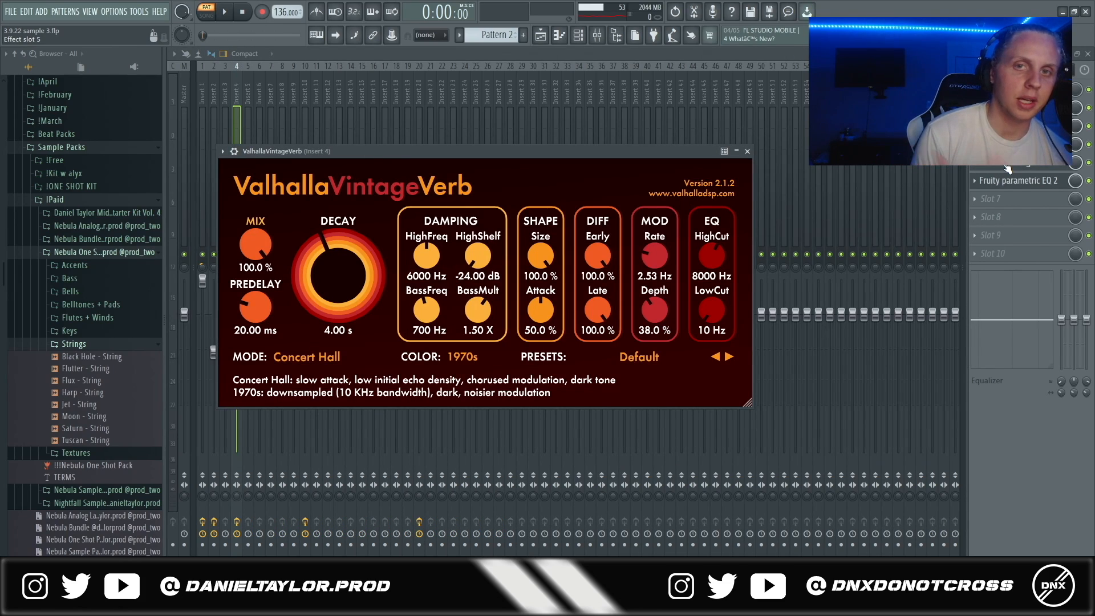
drag(513, 152, 525, 136)
drag(269, 222, 270, 306)
drag(315, 244, 315, 241)
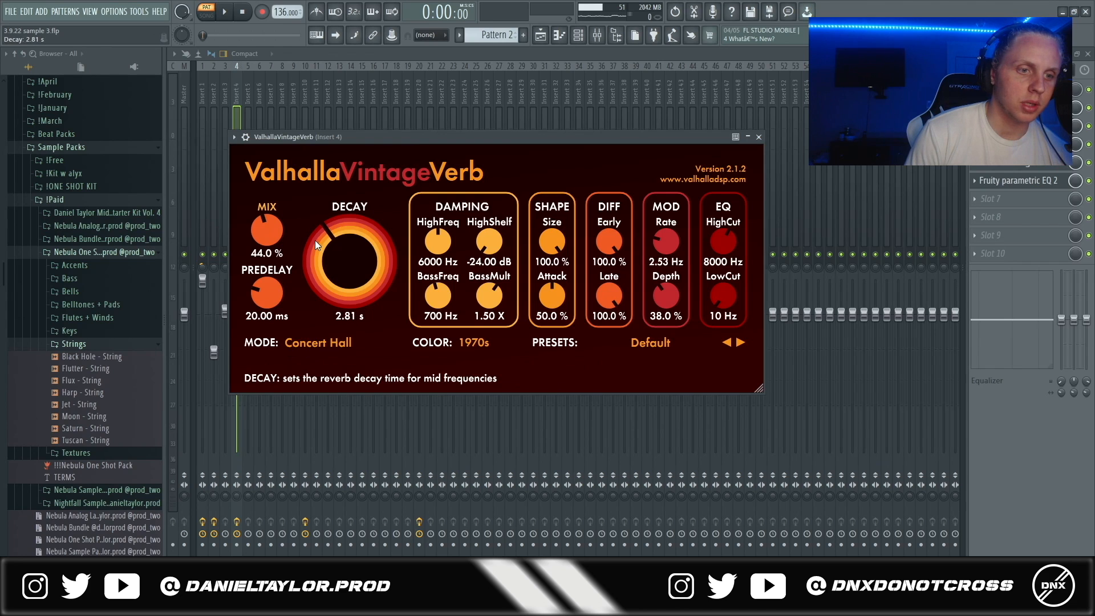
click(1009, 180)
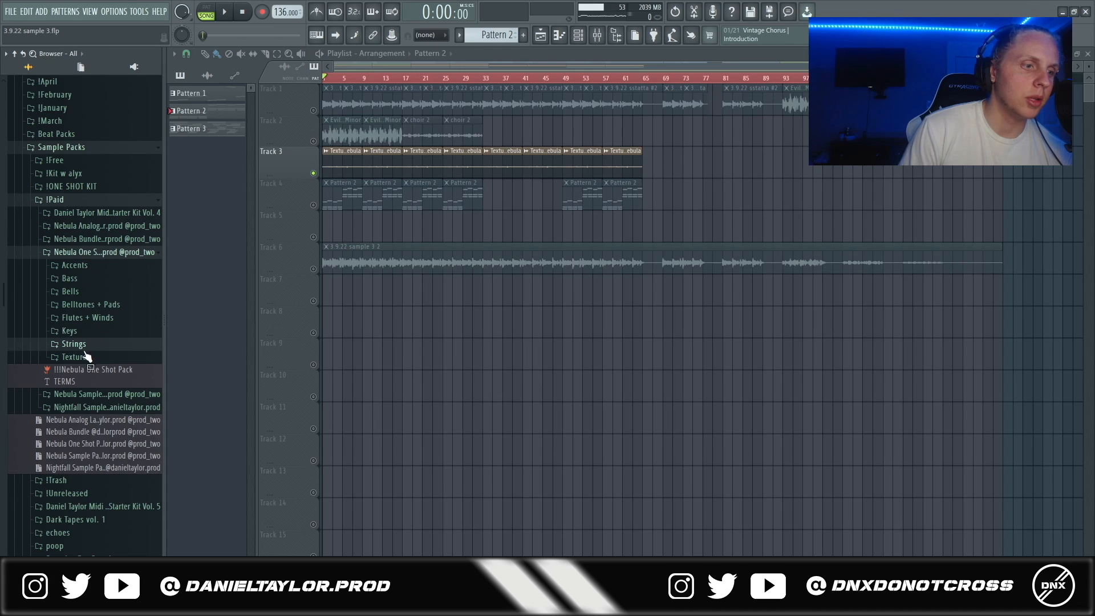
Show the Textures folder of the Nebula One Shot pack in the browser and solo Track 6 in the playlist
click(85, 357)
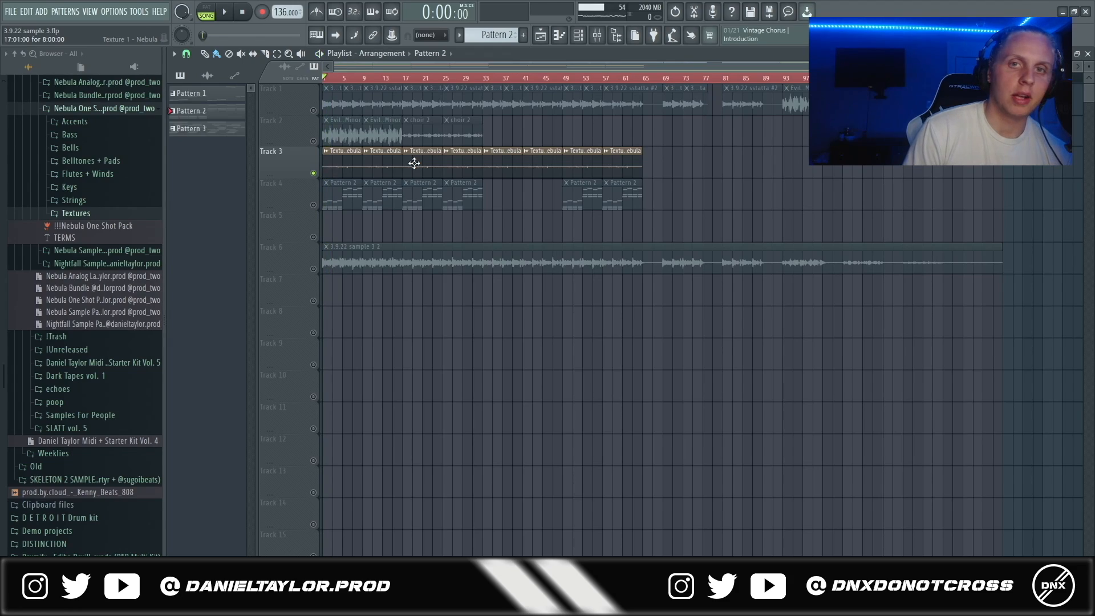
click(446, 262)
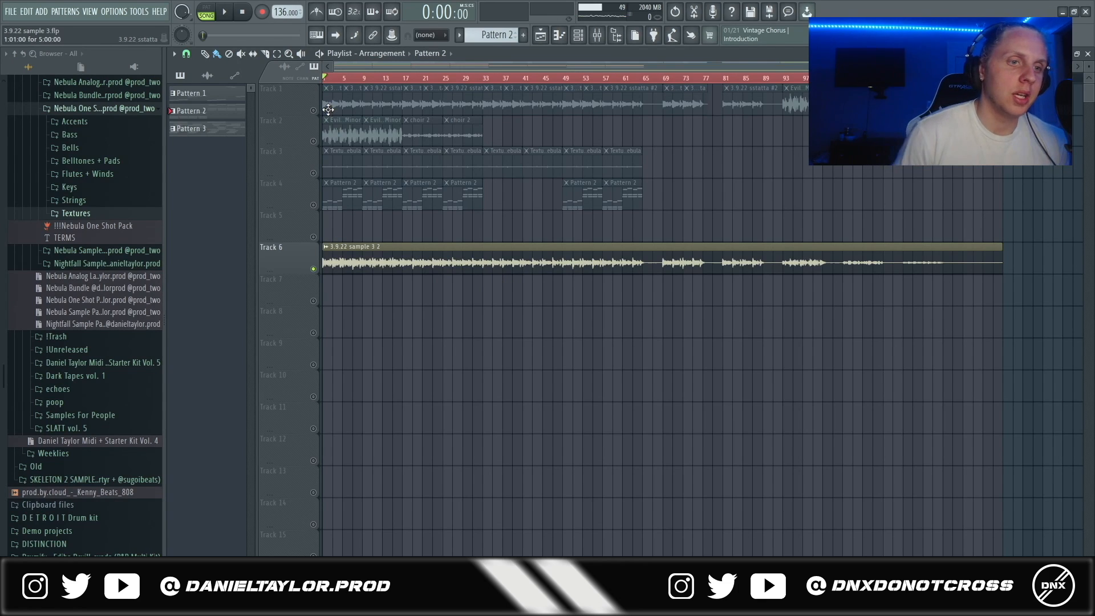
Review the arrangement on Tracks 1 to 4 by highlighting the clips of each section in turn
drag(328, 109, 366, 240)
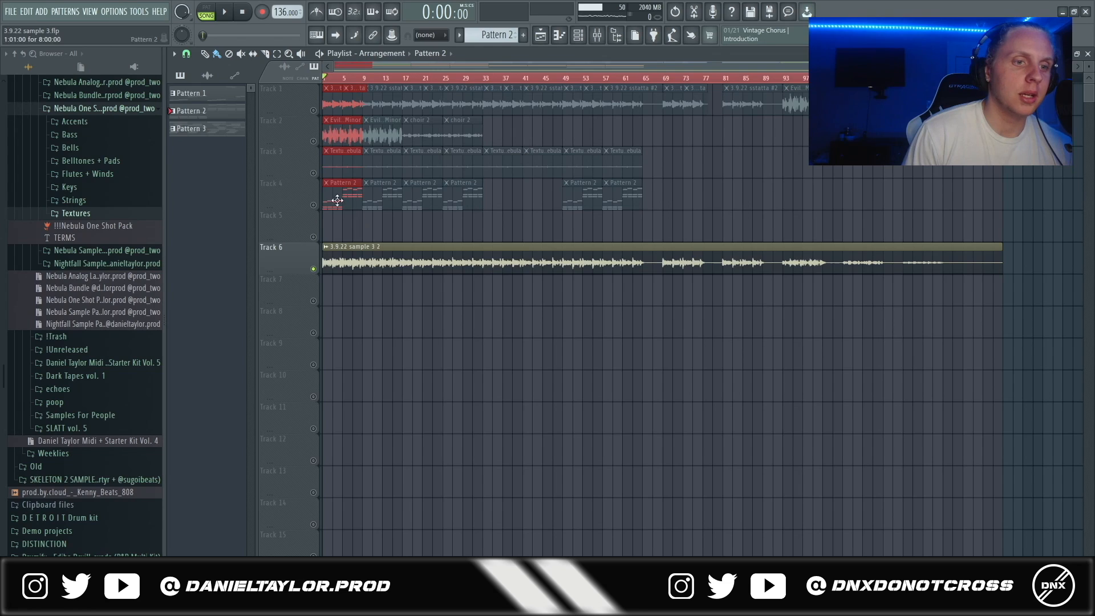
drag(352, 104, 505, 376)
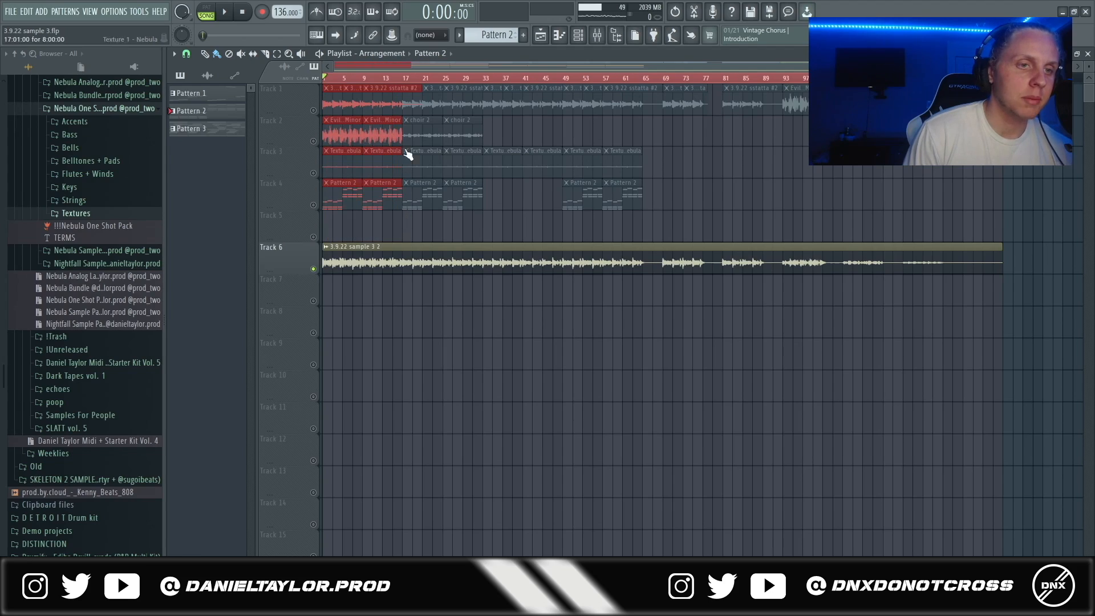
drag(328, 105, 360, 197)
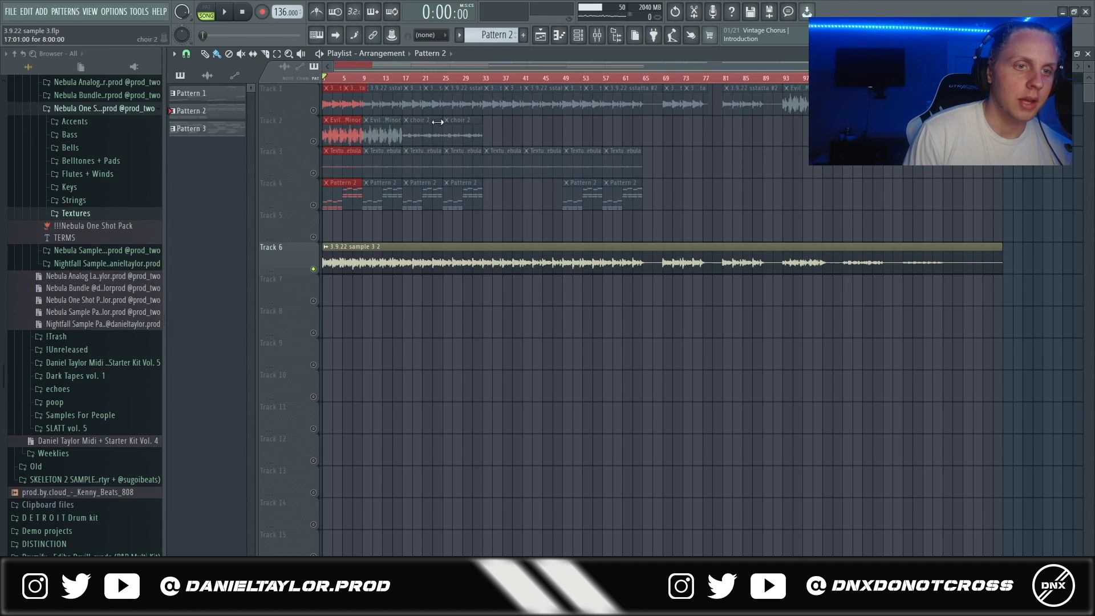
drag(413, 106, 476, 220)
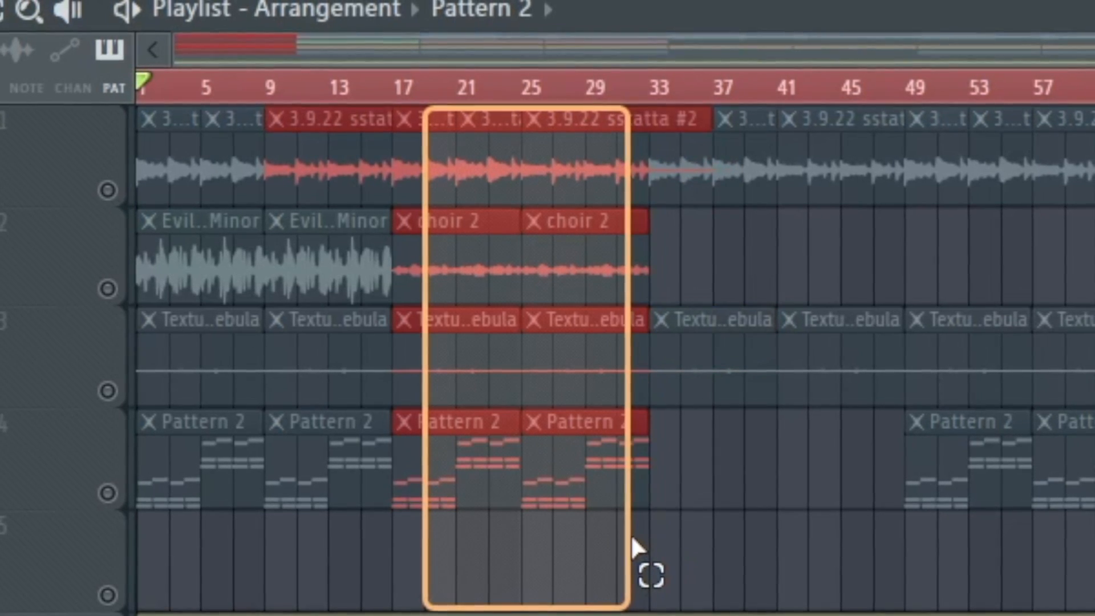
drag(630, 534, 640, 542)
drag(677, 153, 505, 422)
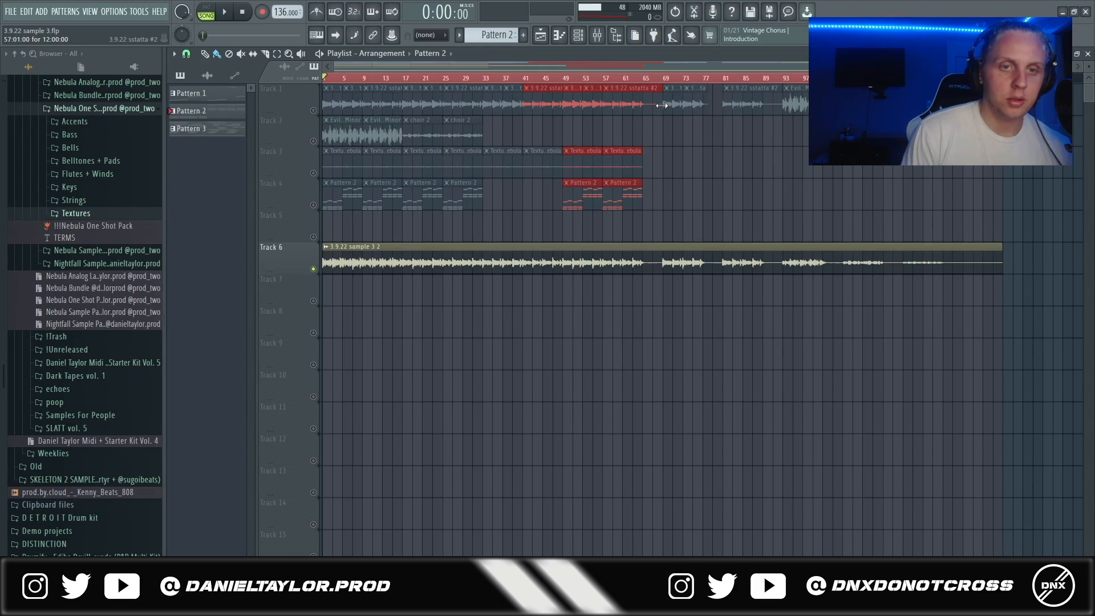
drag(655, 86, 339, 241)
drag(1004, 133, 676, 91)
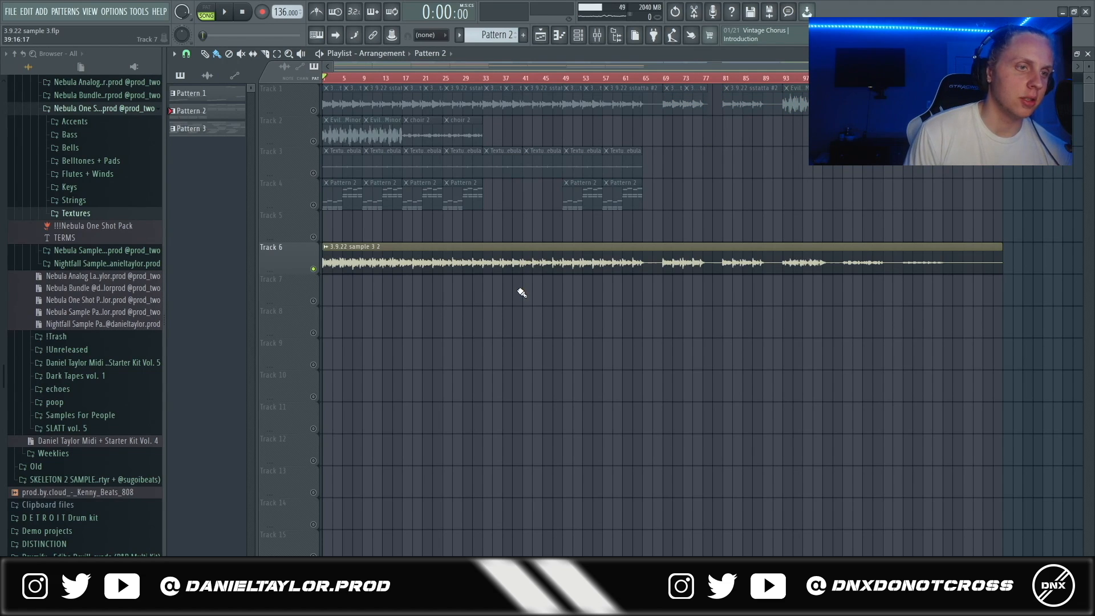
View the 3.9.22 sample 3 2 clip's channel settings and the second effect in its Insert 10 chain
double_click(458, 268)
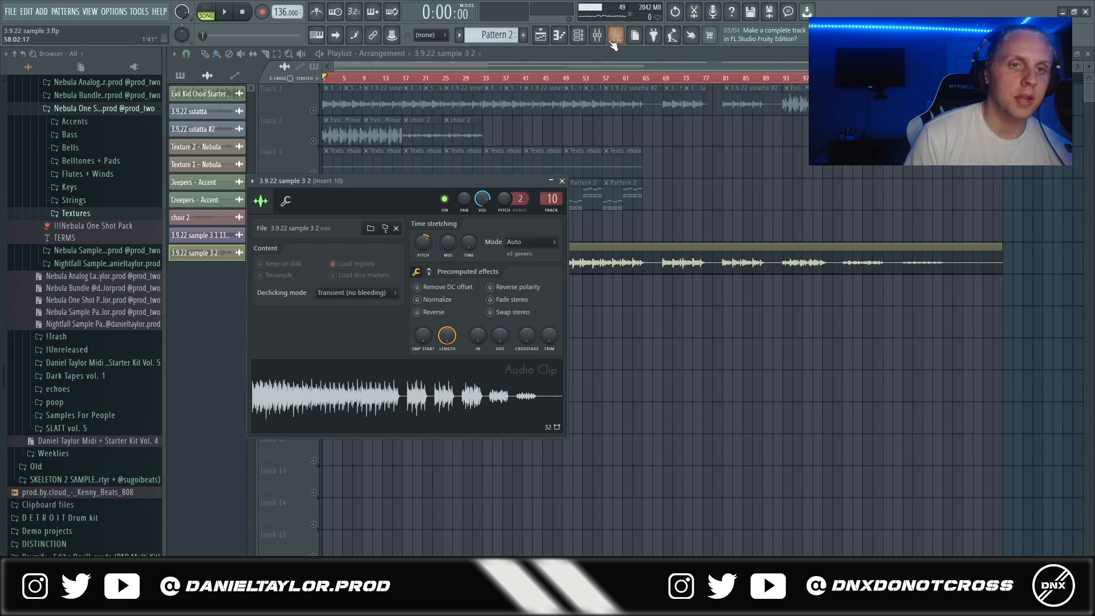
click(598, 35)
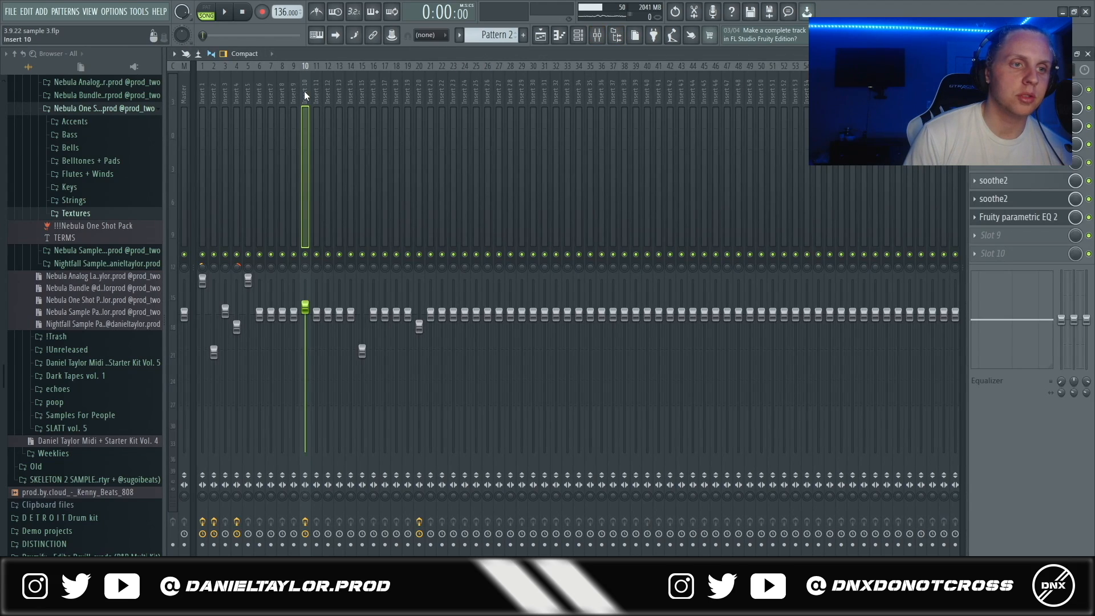
click(1017, 108)
drag(487, 235, 498, 186)
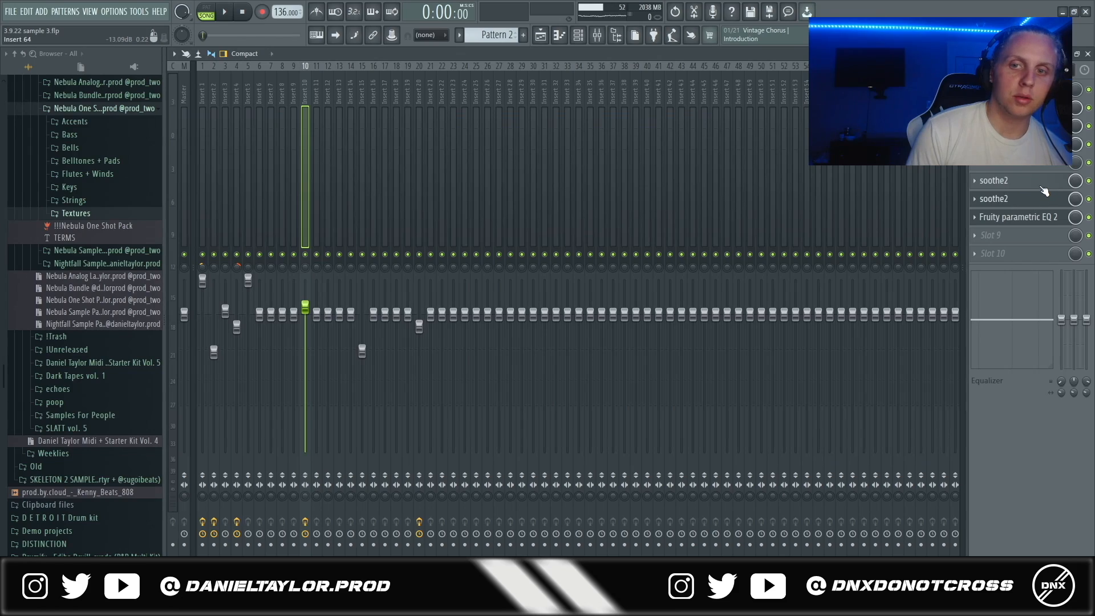
Inspect the curves of both soothe2 instances on Insert 10
click(1008, 181)
click(1008, 181)
click(1007, 184)
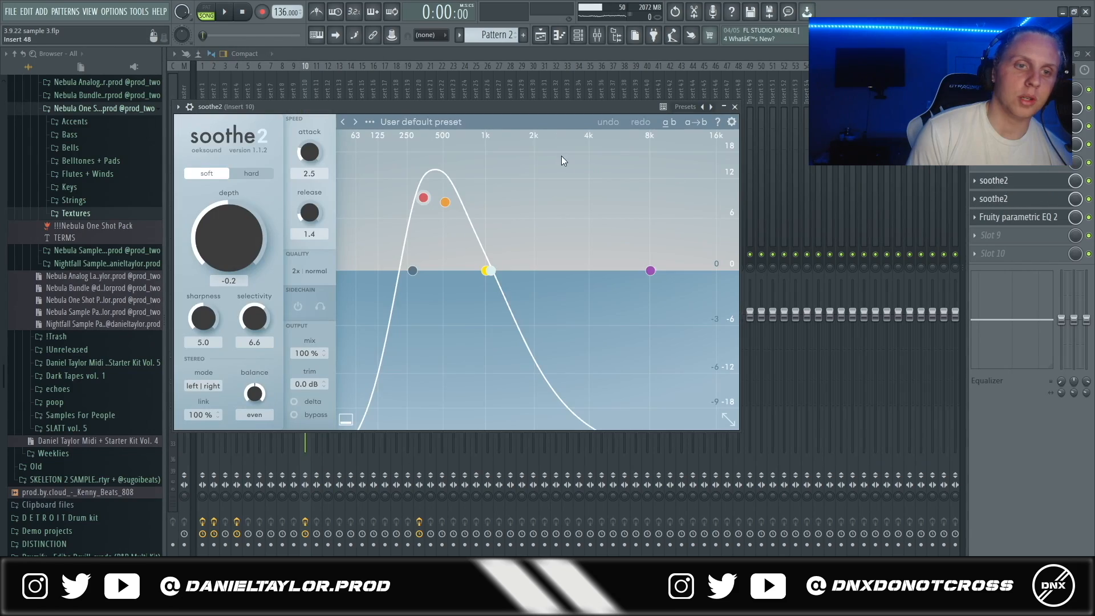
click(997, 199)
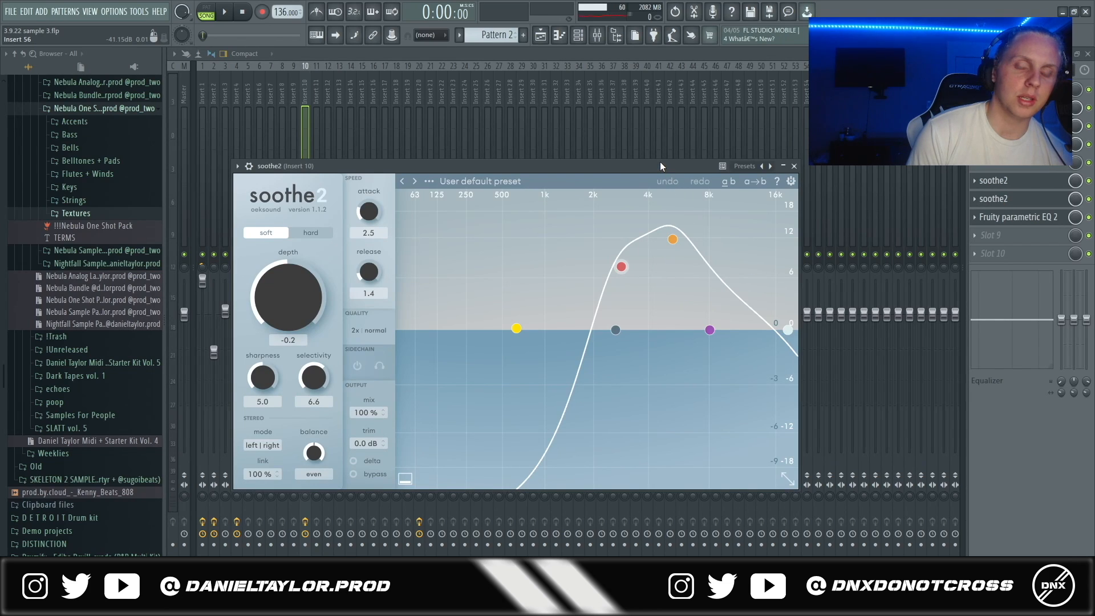
click(794, 166)
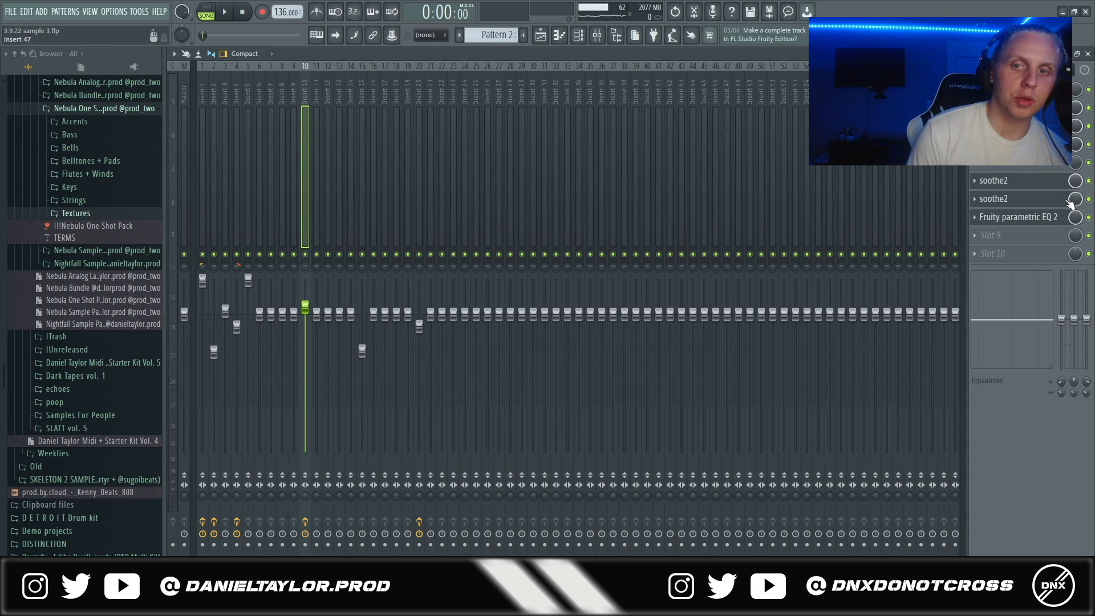
Check the Fruity parametric EQ 2 curve on Insert 10 and return to the playlist
click(1018, 216)
drag(454, 122, 545, 124)
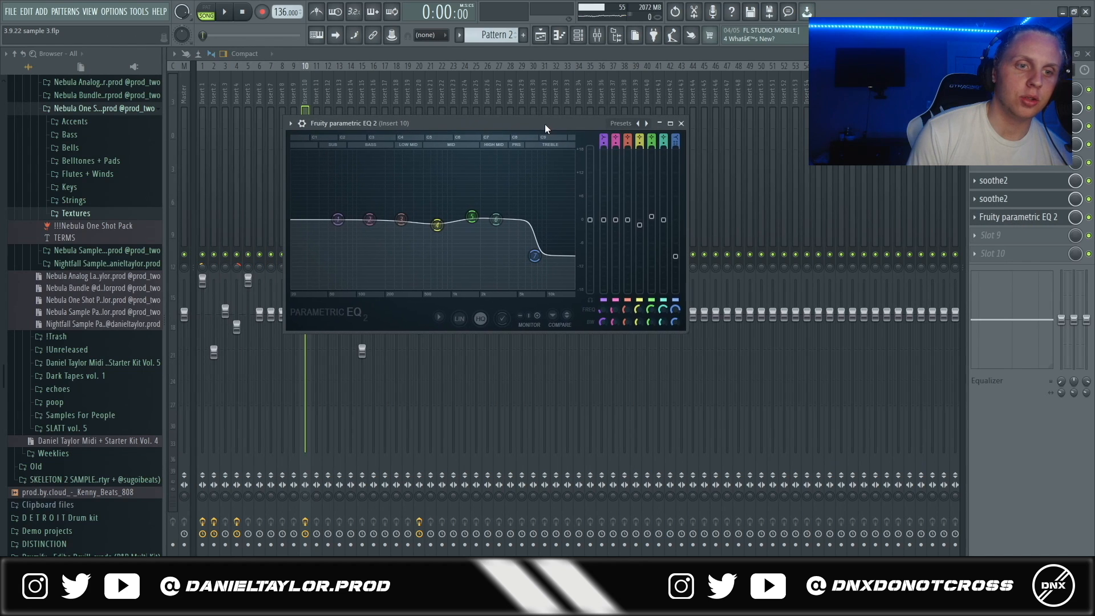
key(F5)
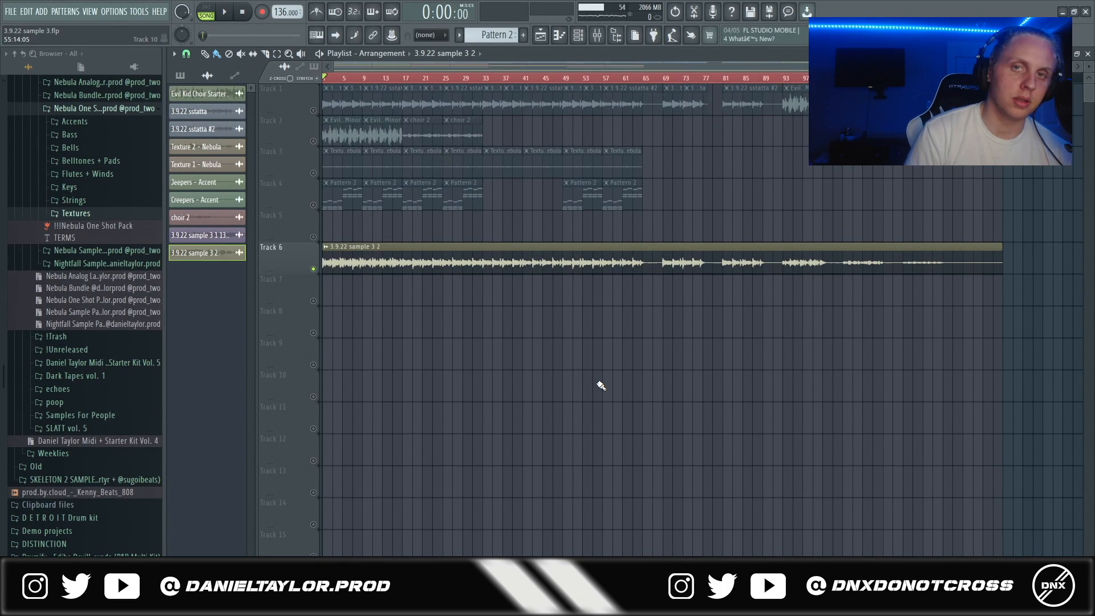